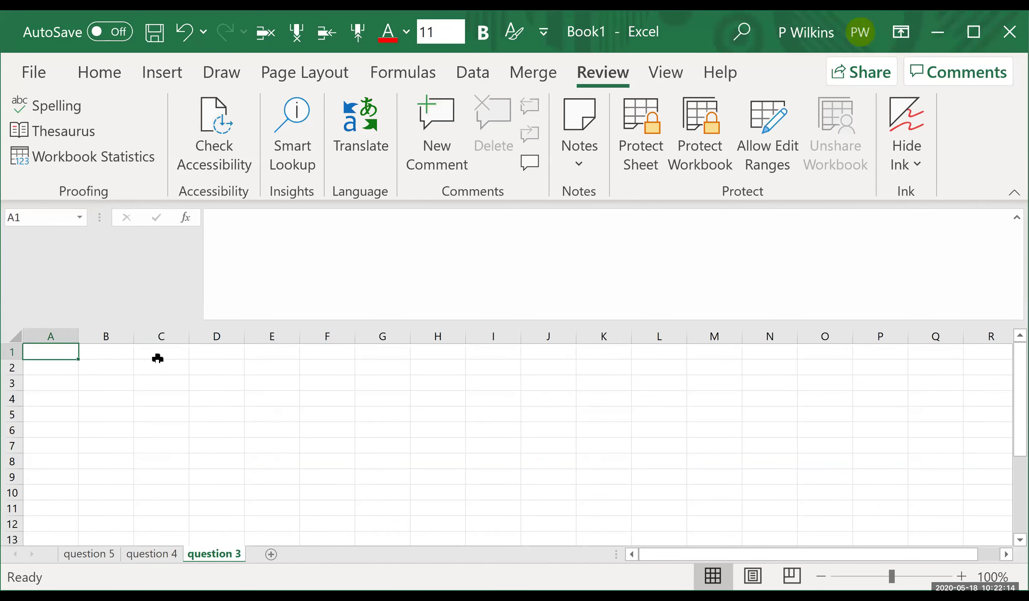
Label cell B2 "Cash amount"
click(158, 358)
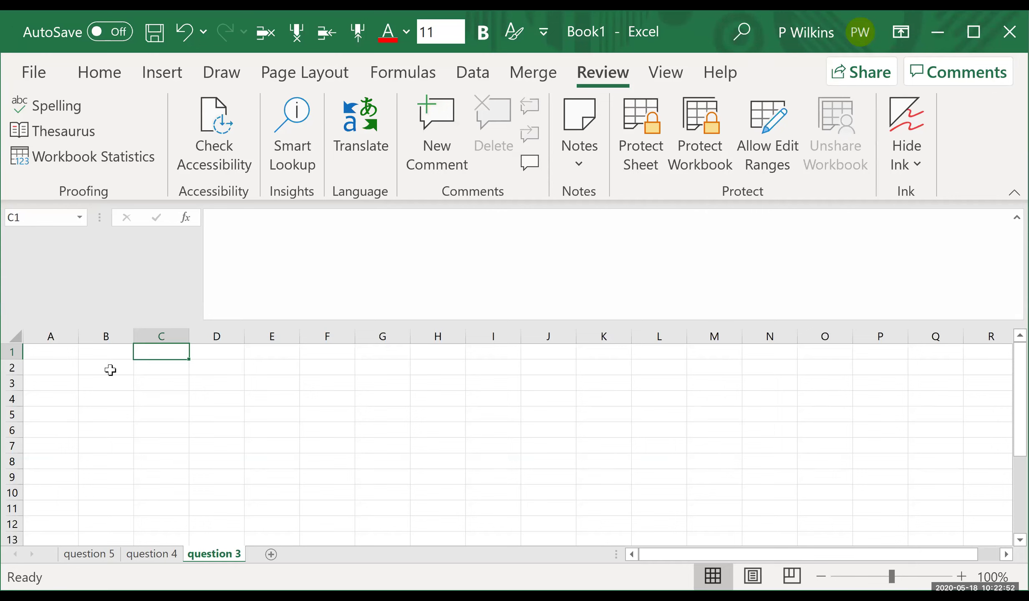
click(109, 369)
text(Cash)
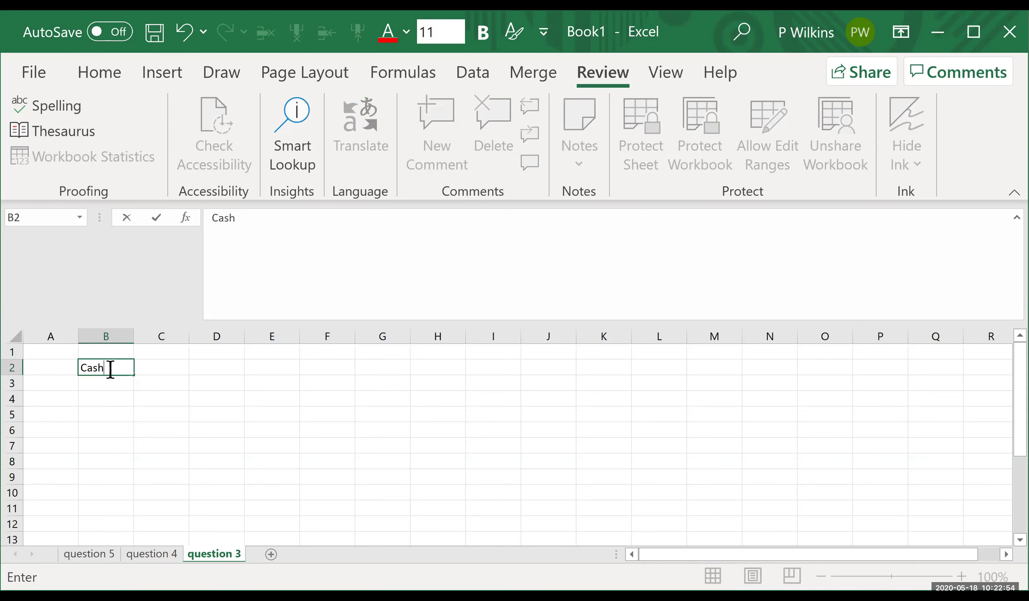
text( amount)
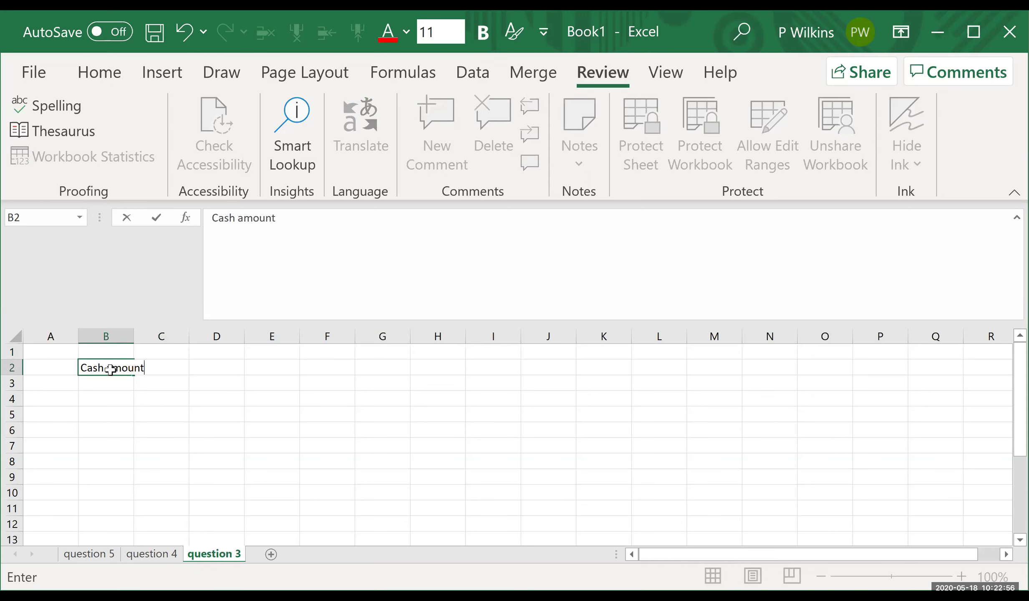
key(Return)
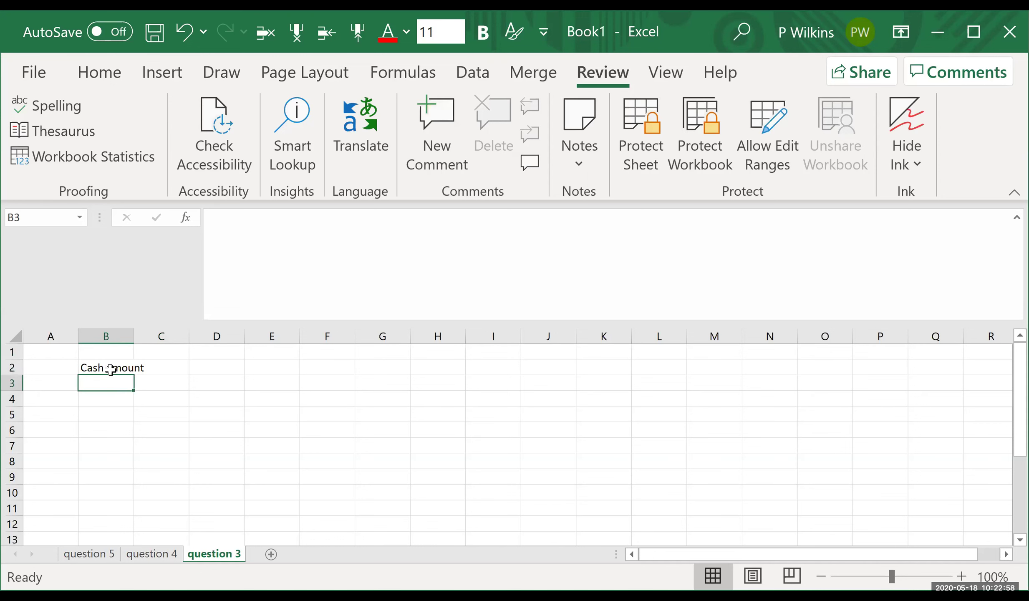
Add the label "discount or premium" in cell B3
text(disco)
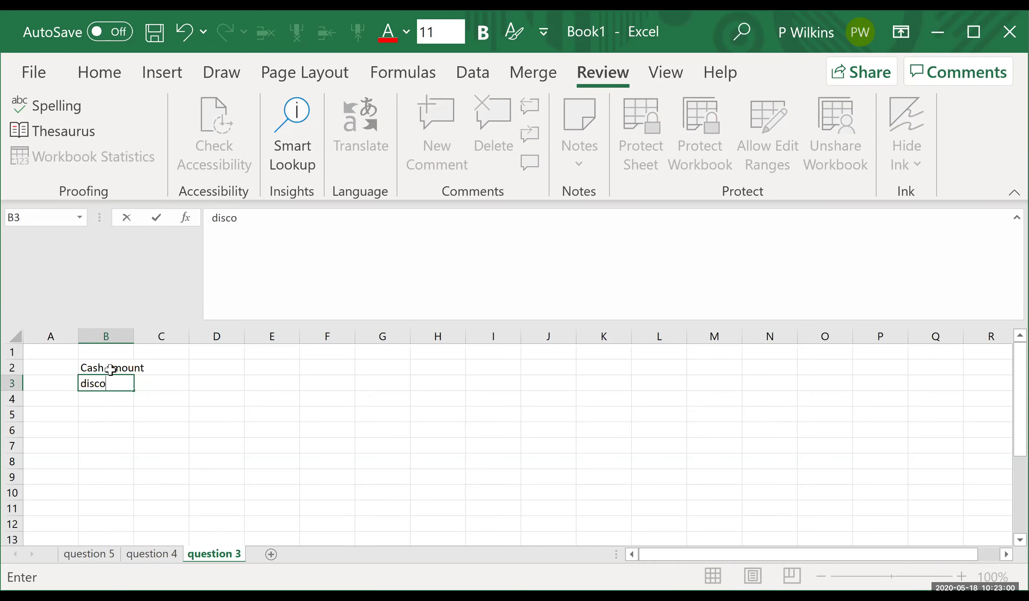
text(unt or prie)
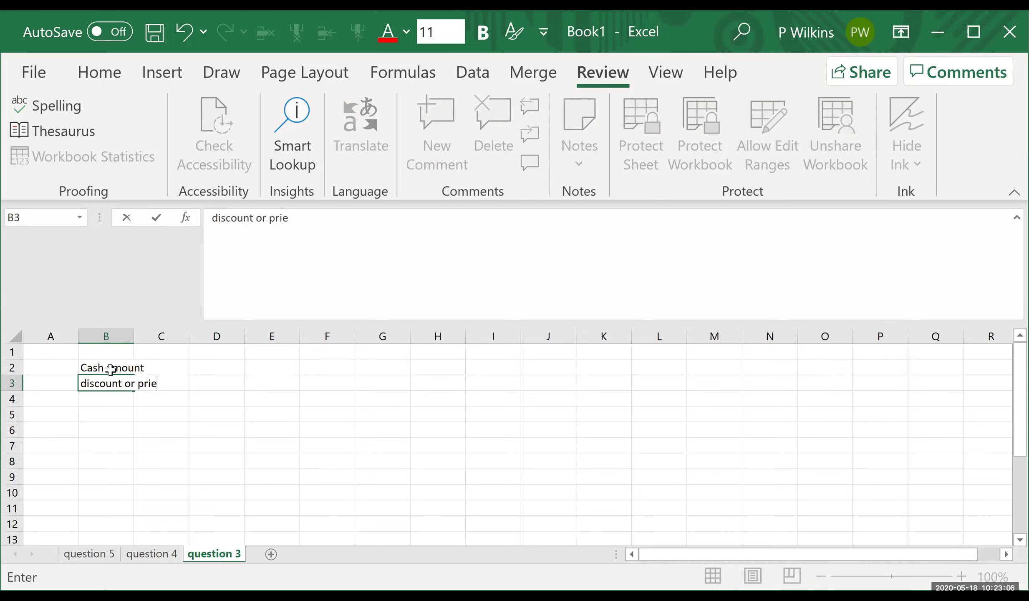
key(BackSpace)
key(BackSpace)
key(BackSpace)
text(erc)
key(BackSpace)
key(BackSpace)
key(BackSpace)
text(remium)
key(Return)
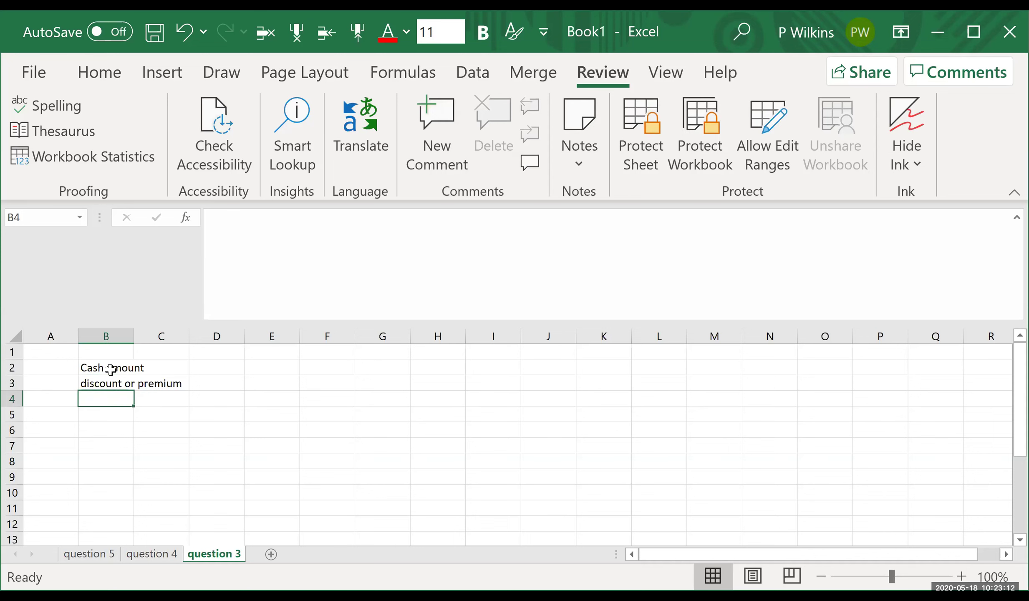
Add the label "bond payable amount" in cell B4 and widen column B to fit the labels
text(den)
key(BackSpace)
key(BackSpace)
key(BackSpace)
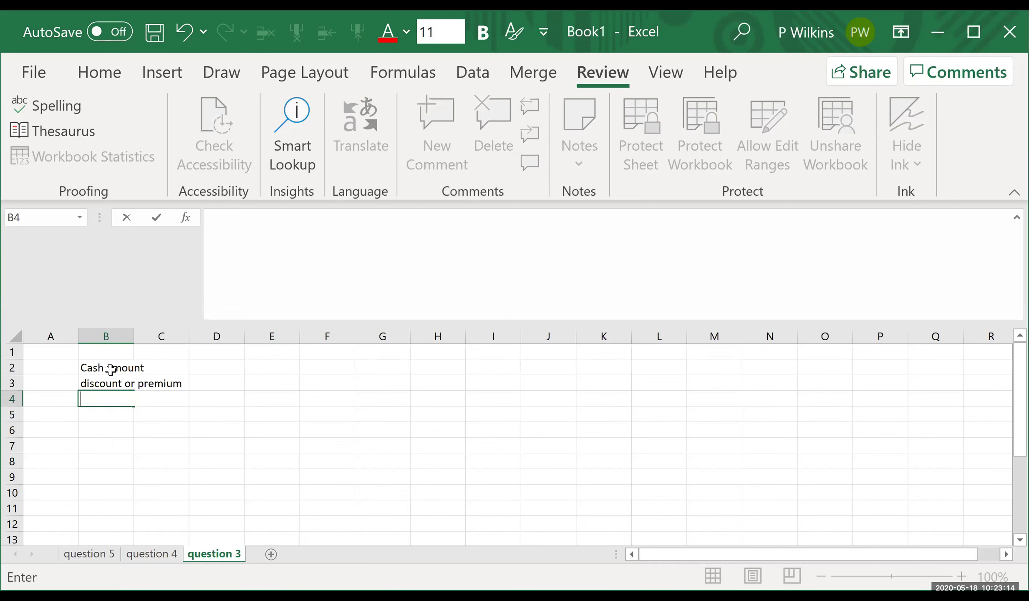
text(bond payab)
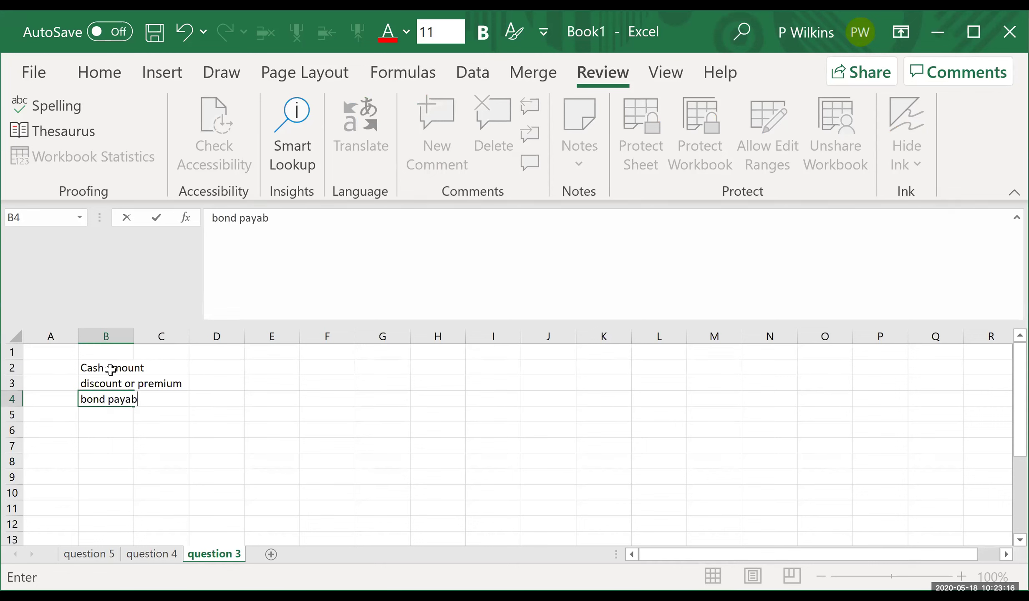
text(l e amount)
key(Return)
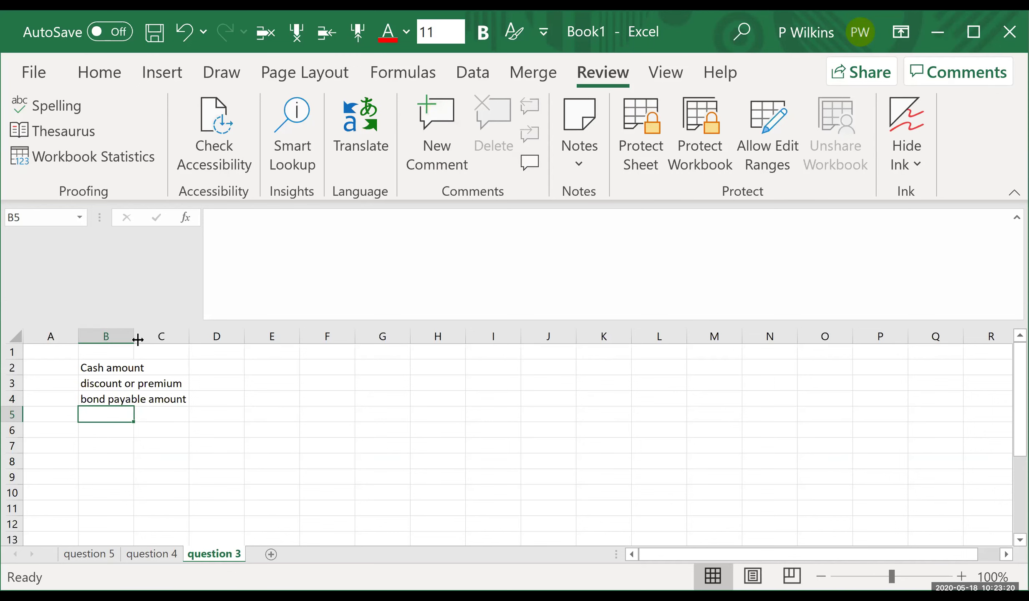
drag(223, 341, 222, 340)
Try to enter =$800,000 X 97%= $776,000 in C2 beside the cash amount, rejecting the suggested formula correction
click(257, 367)
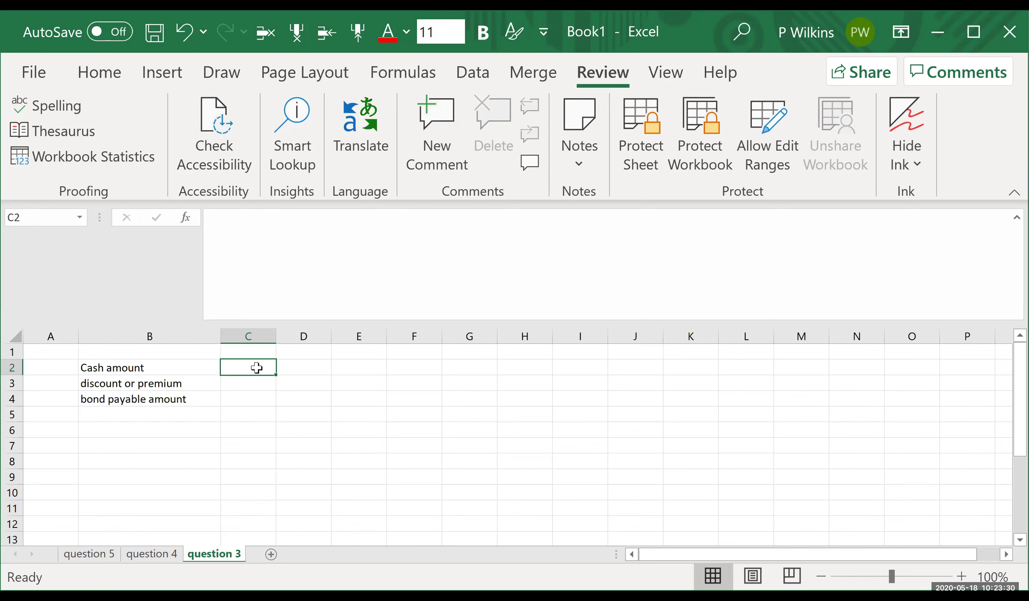
text(=)
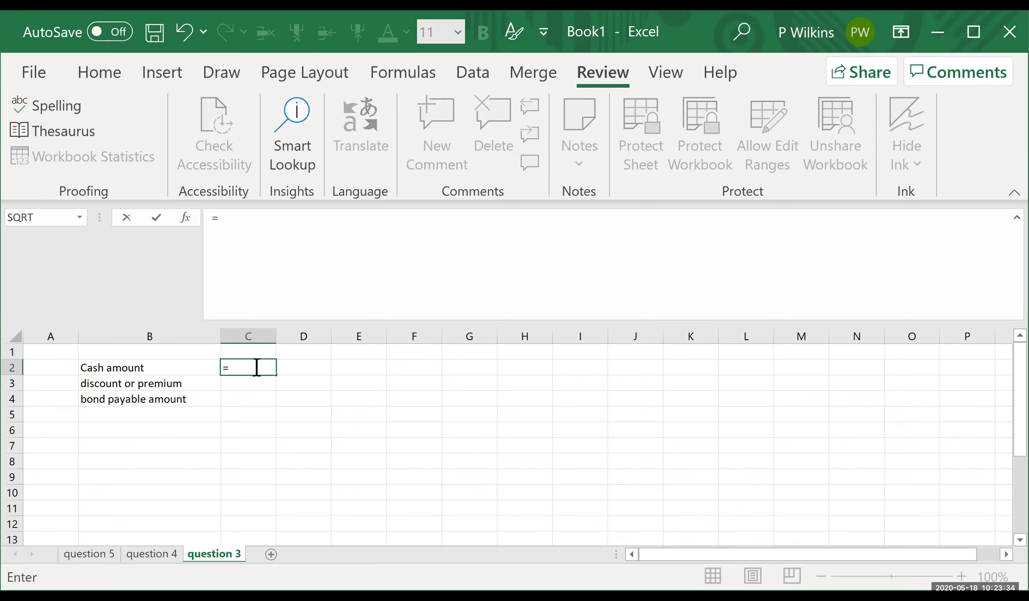
text($8000)
key(BackSpace)
text(,000)
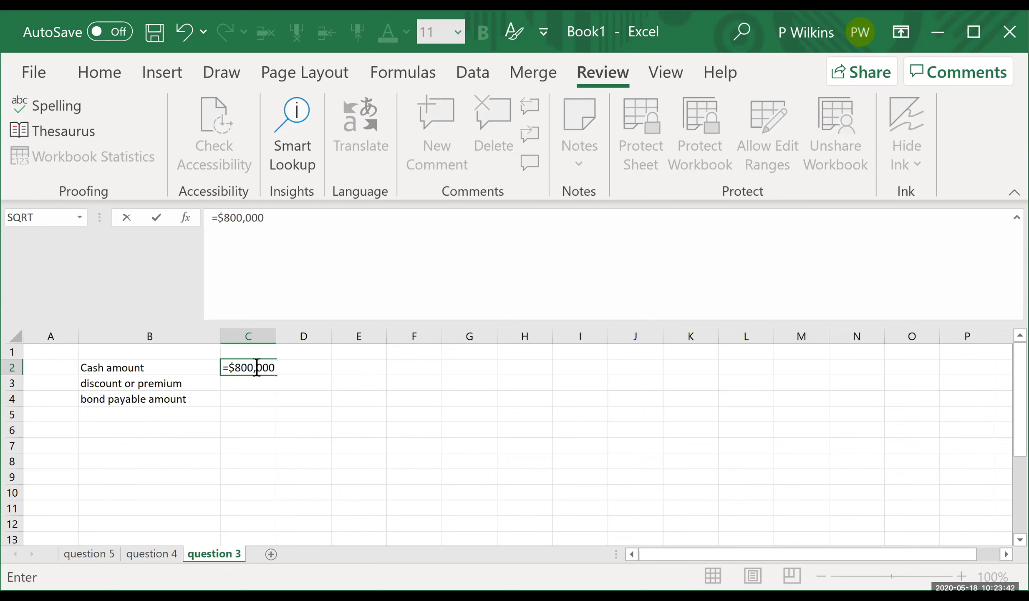
text( X 97%= $776,)
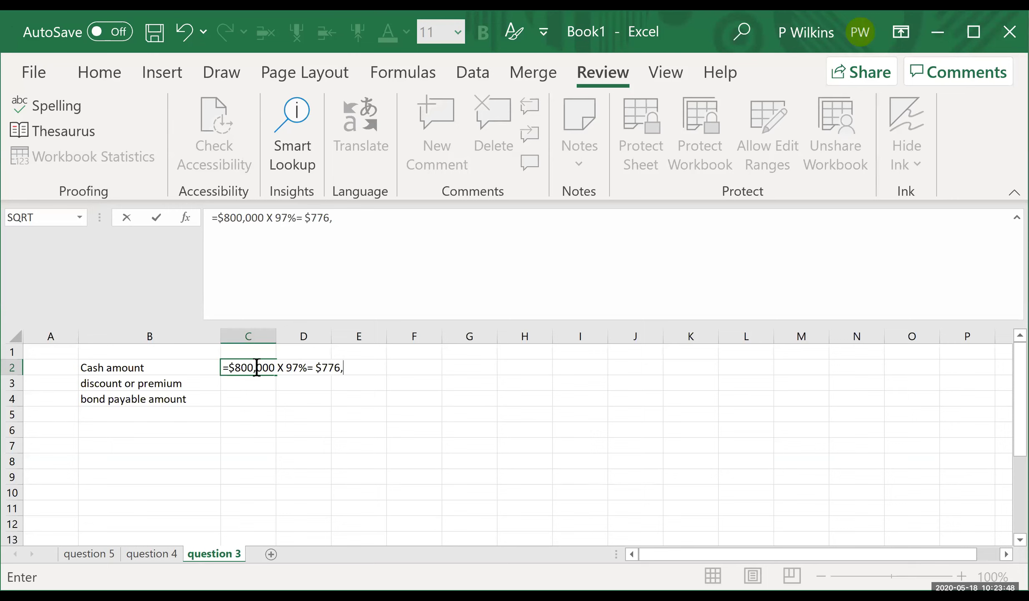
text(000)
key(Return)
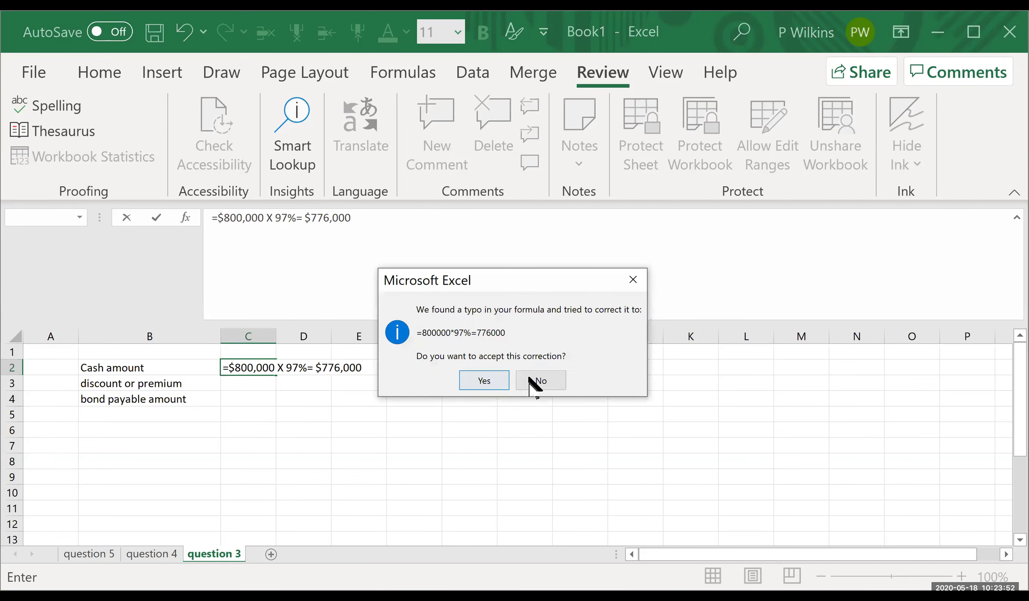
click(532, 380)
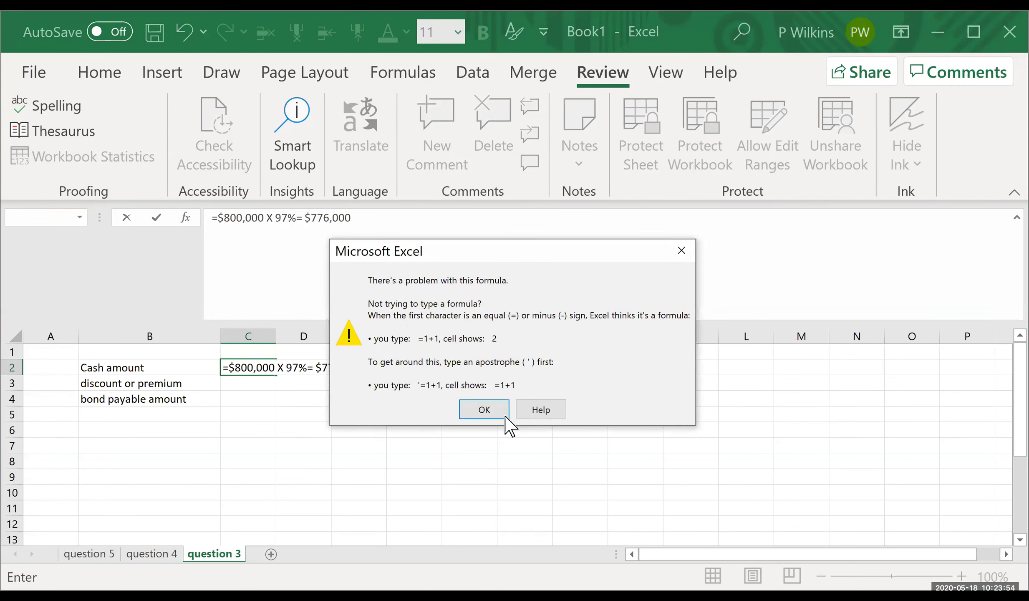
click(504, 415)
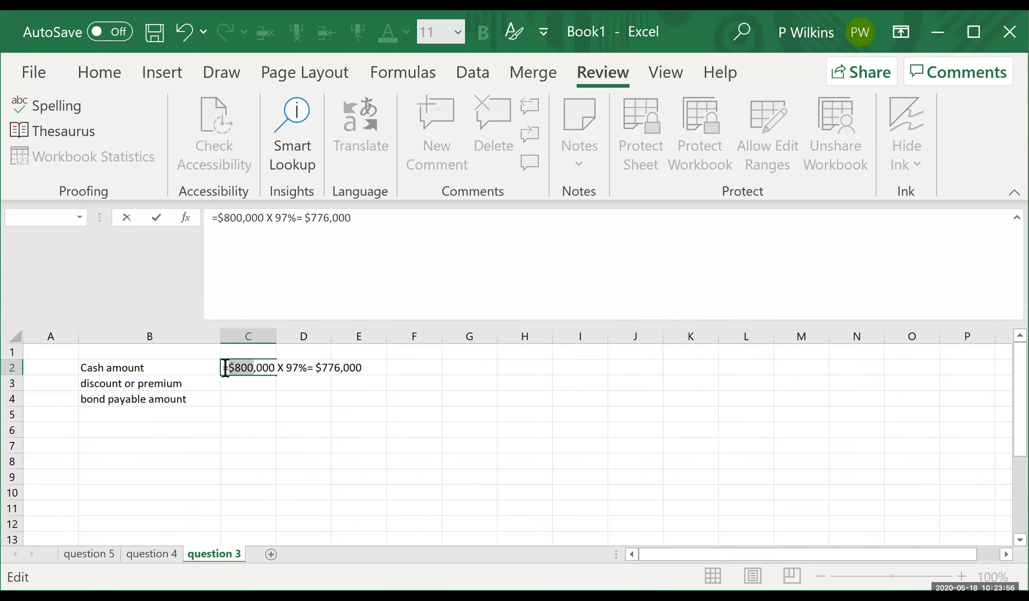
Put an apostrophe before the C2 calculation to store it as text, and widen column C to fit it
click(223, 369)
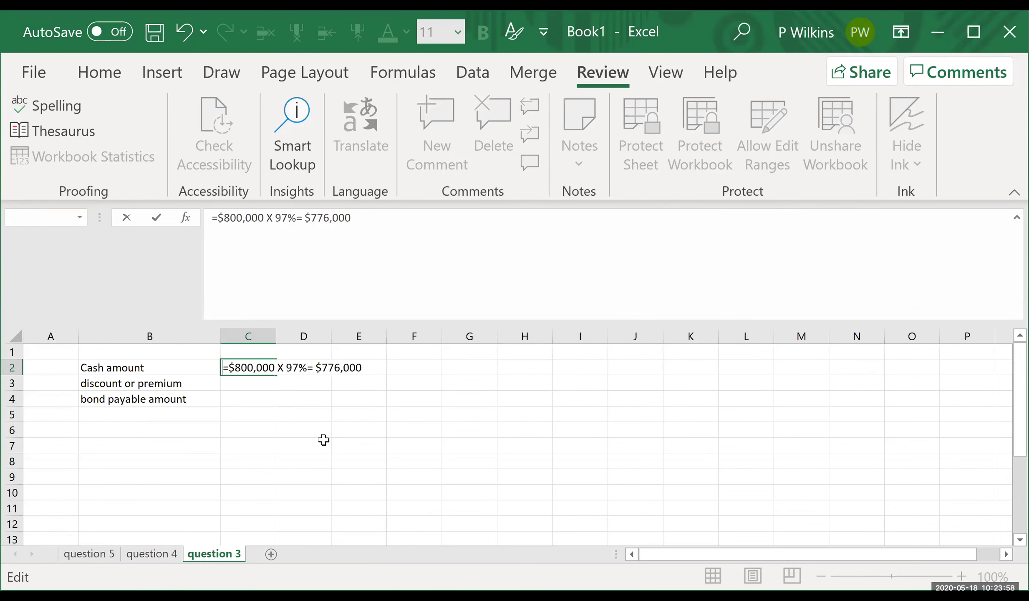
click(361, 441)
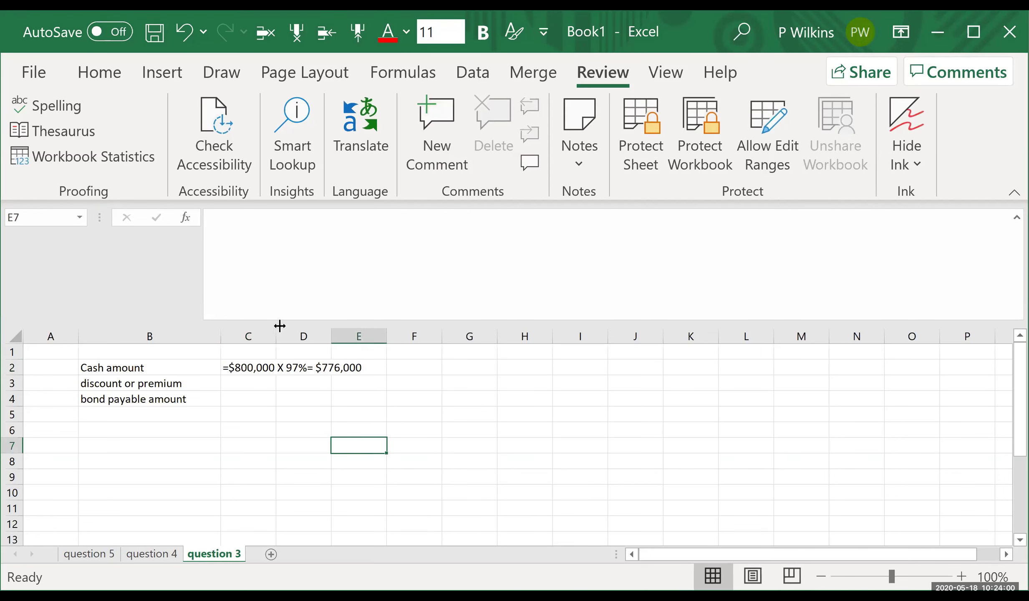
drag(282, 336, 390, 336)
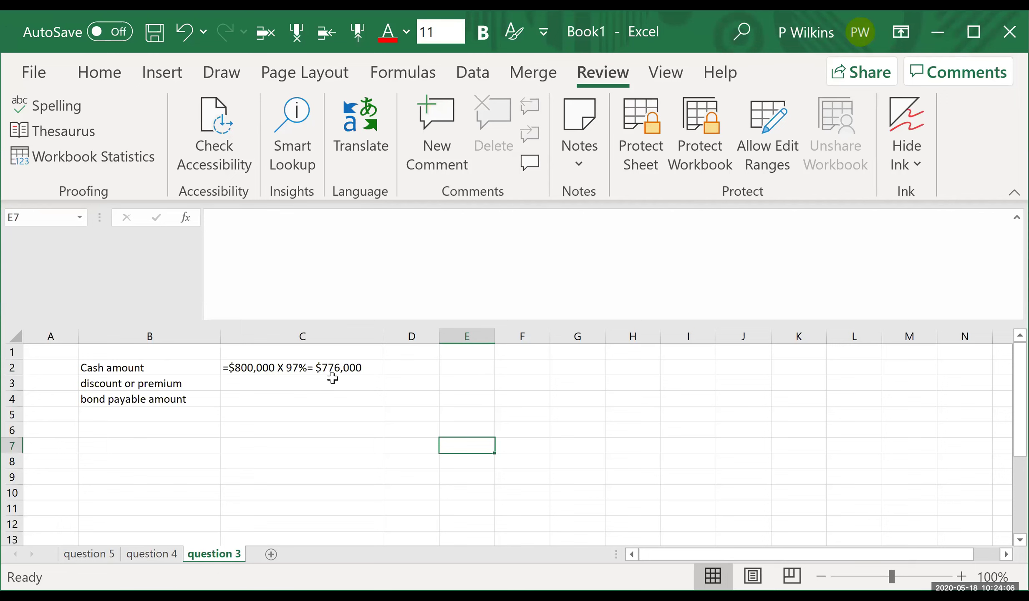
Mark the first row with "a" in A2 and D2, and enter "Cash" in E2
click(61, 366)
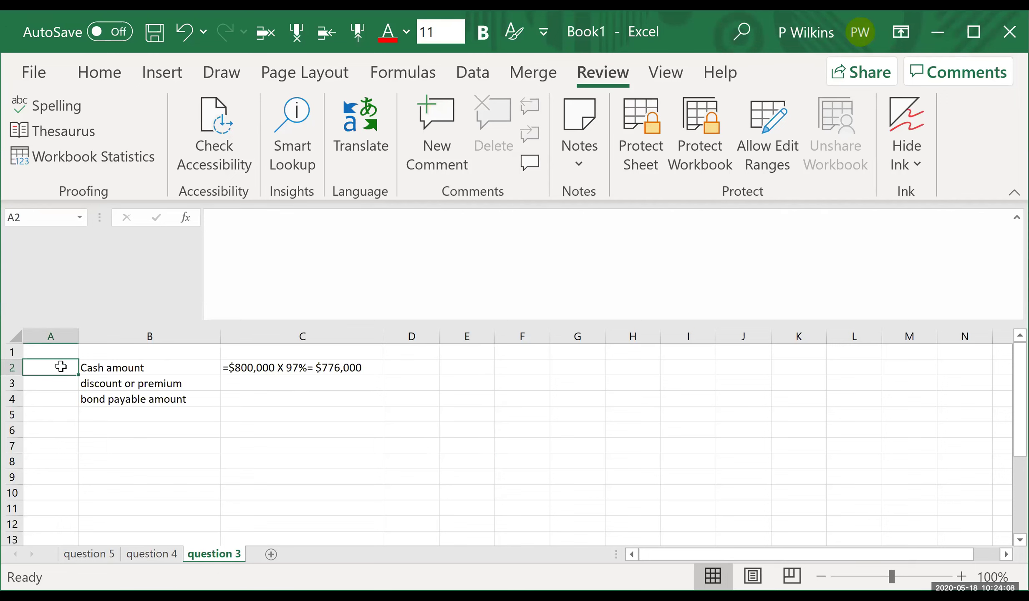
text(a)
click(466, 398)
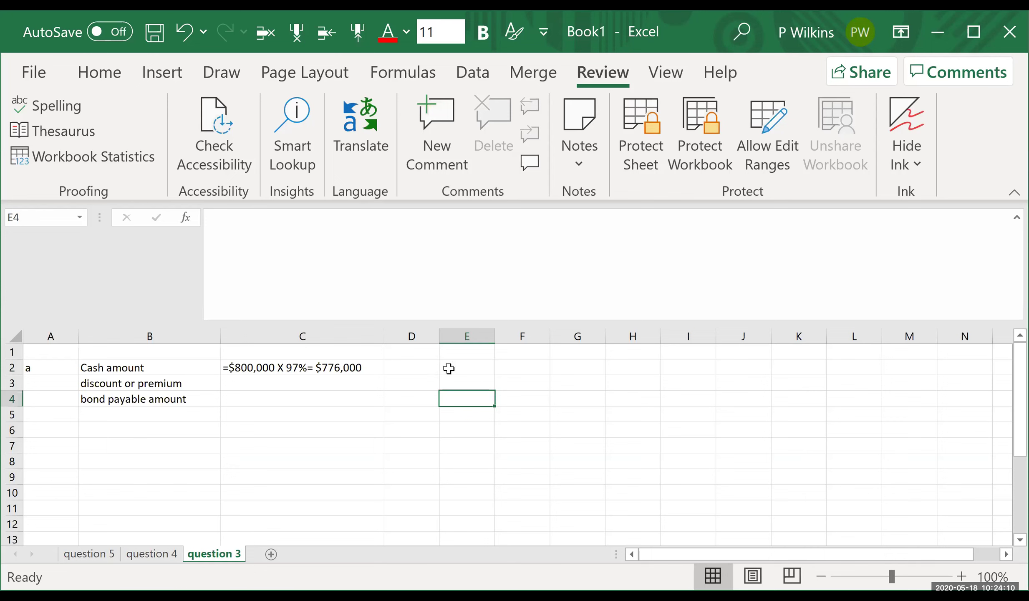
click(416, 367)
text(a)
click(478, 371)
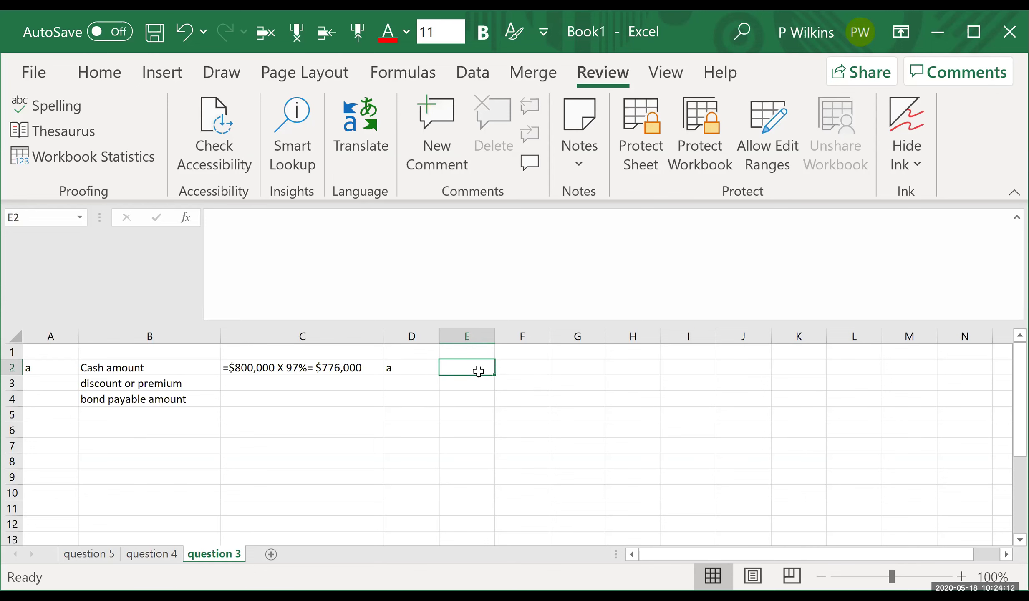
text(Cash)
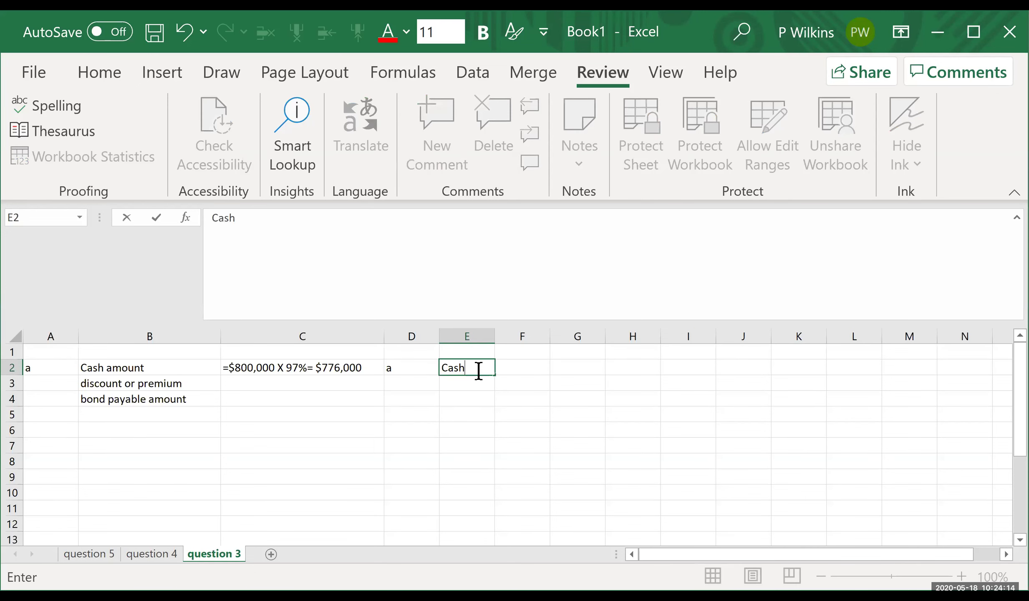
click(357, 416)
click(349, 430)
Move the "discount or premium" label to B5 and the "bond payable amount" label to B3
click(277, 383)
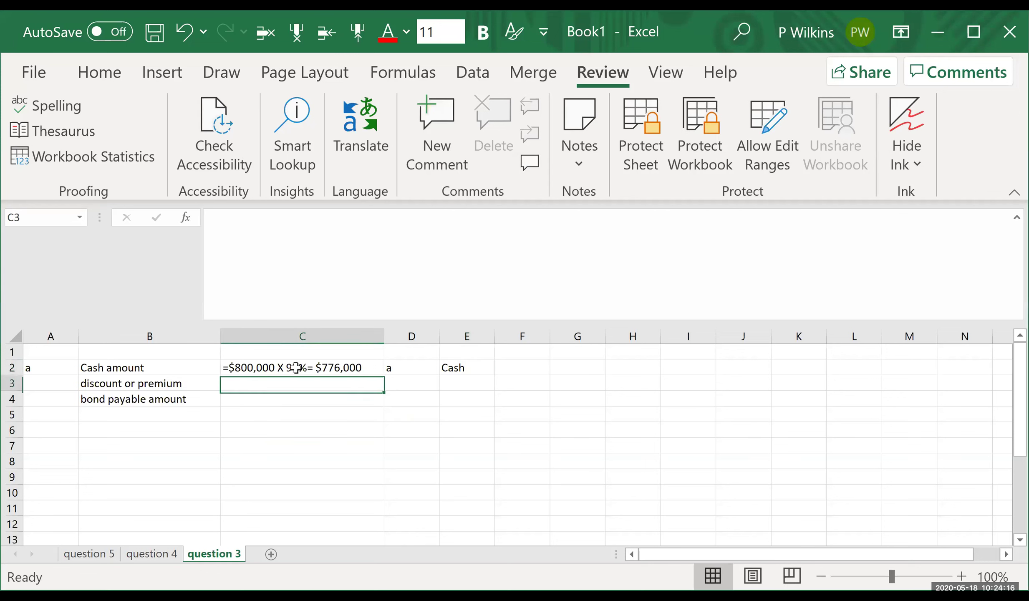
click(297, 369)
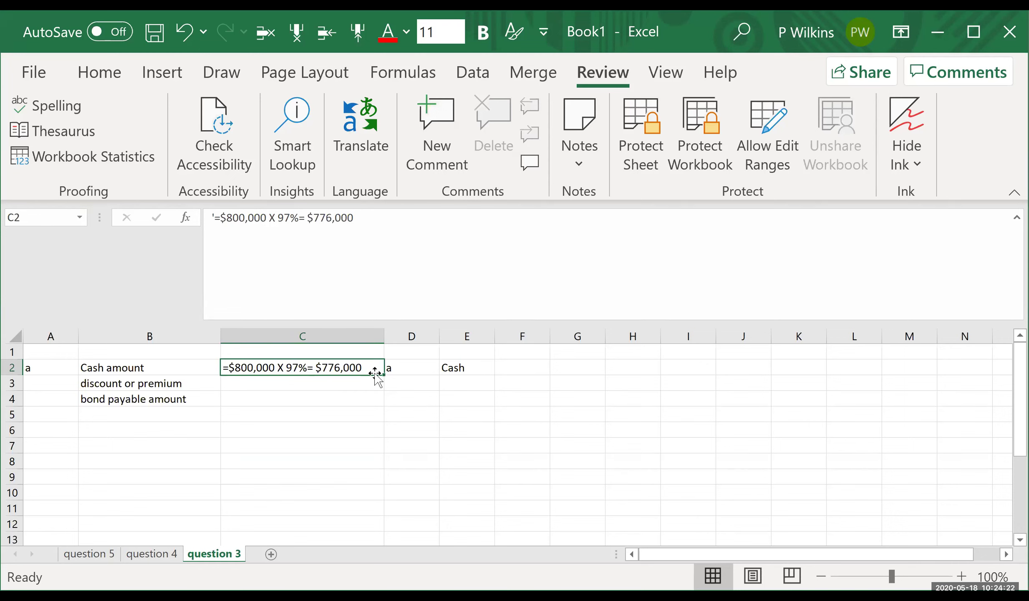
click(194, 383)
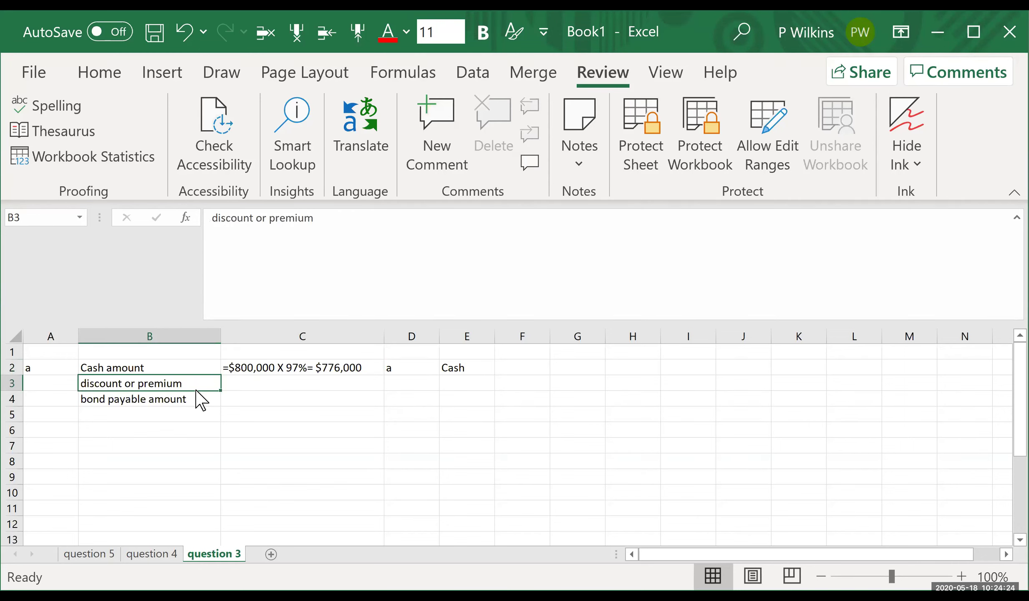
click(180, 394)
mouse_move(196, 391)
mouse_down()
mouse_move(180, 413)
mouse_move(178, 391)
mouse_up()
Enter '=$800,000 as text in C3 for the bond payable amount, and move the "discount or premium" label to B4
key(Tab)
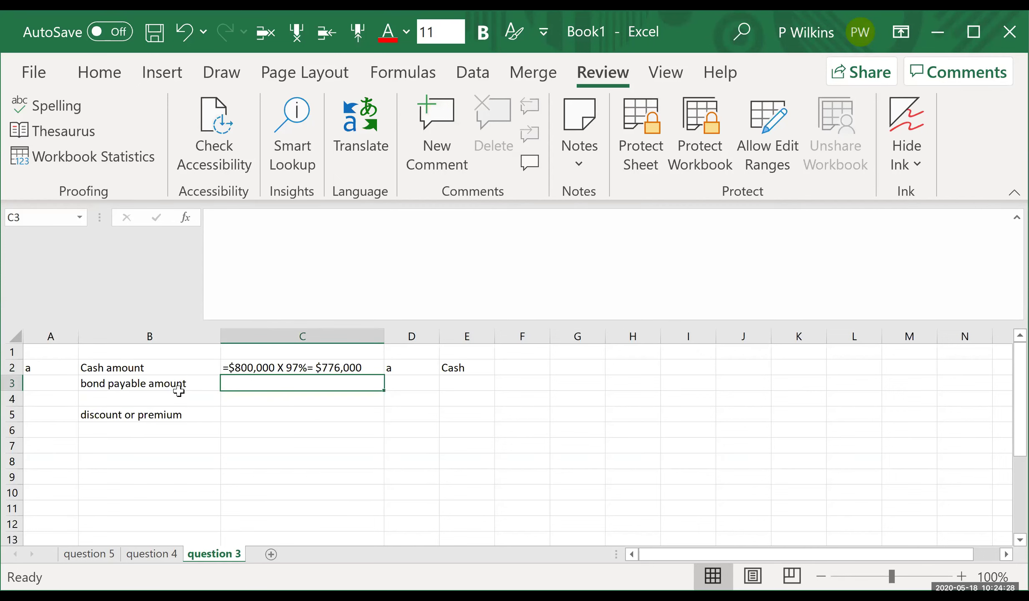
text('=)
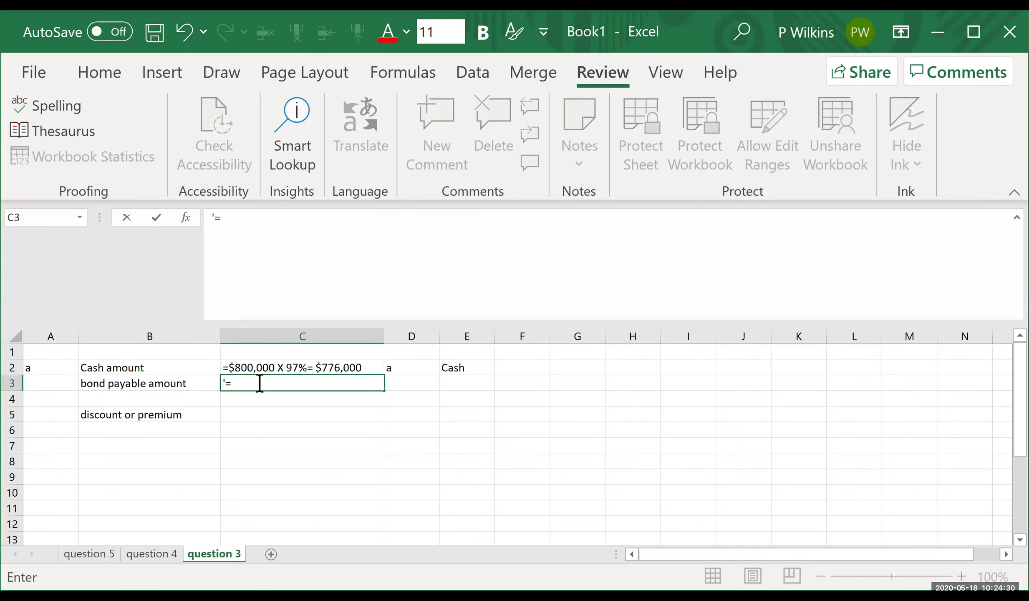
text($800,000)
key(Return)
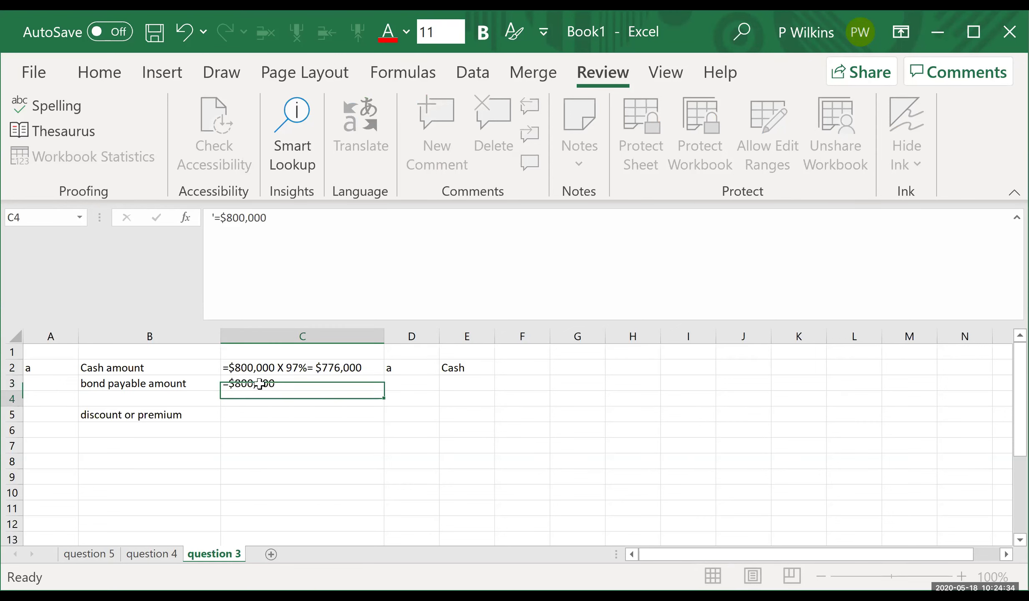
click(159, 413)
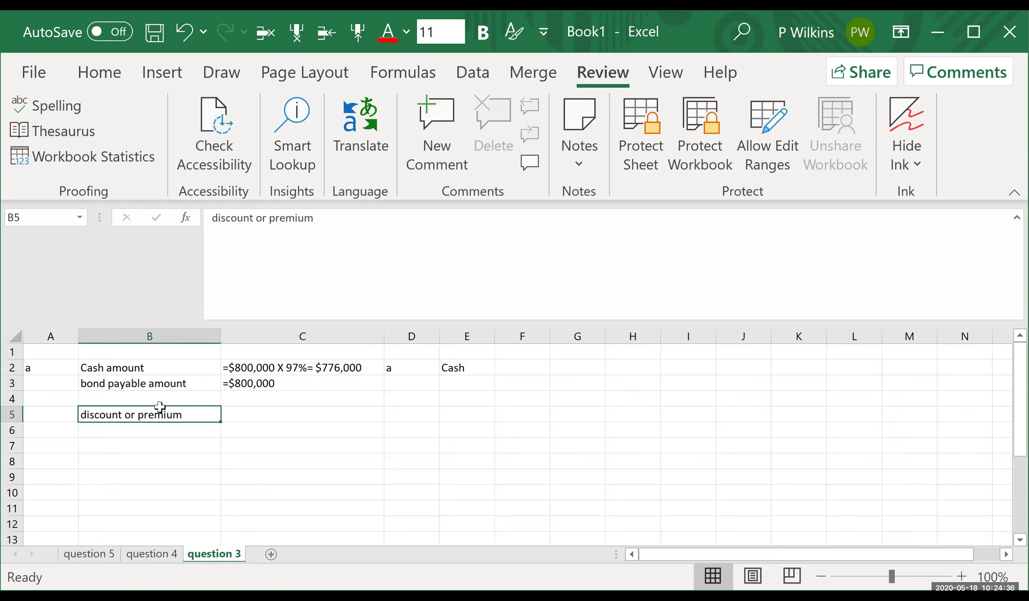
drag(161, 402, 160, 387)
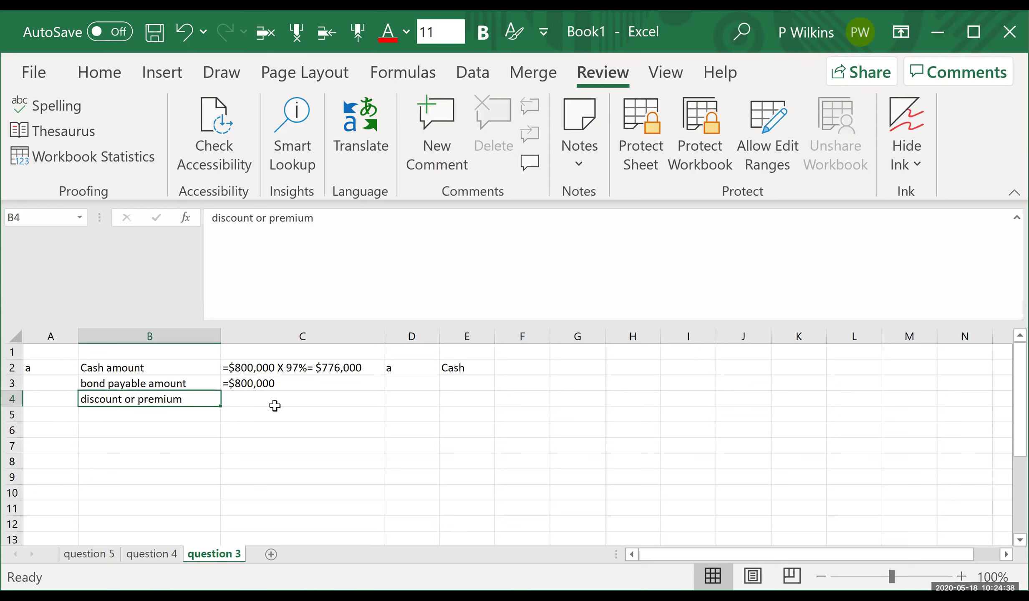
Enter '=$800,000 - $776,000= discount $24,000 as text in C4, and widen column C to fit it
click(264, 402)
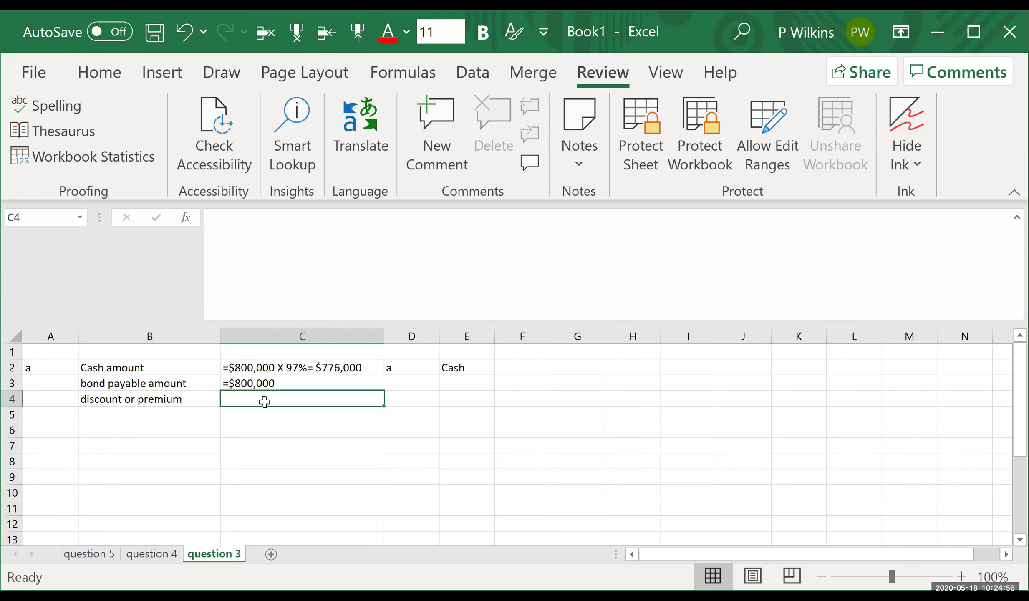
text('=)
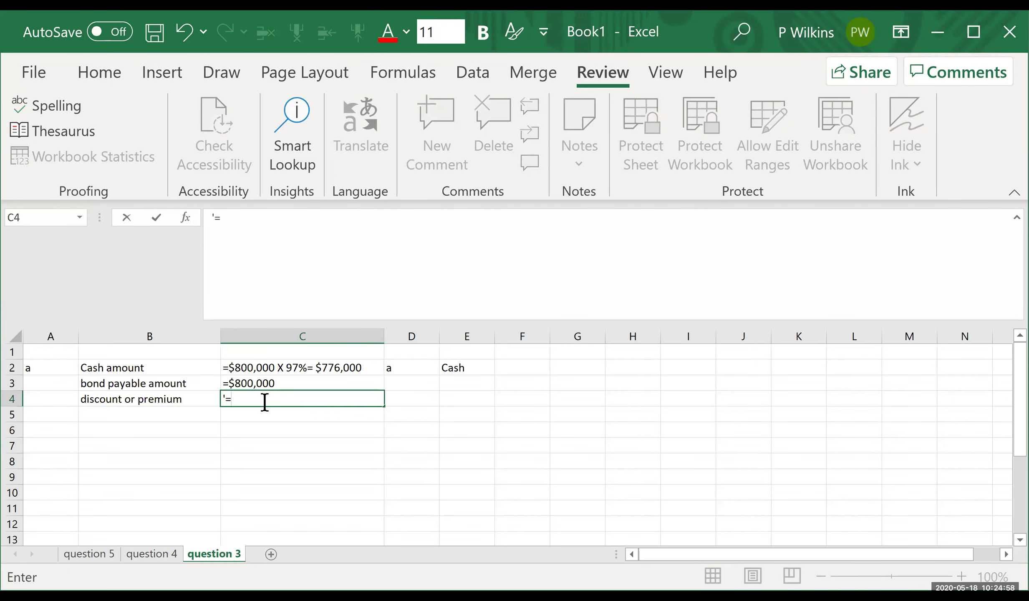
text($800,000 - $77)
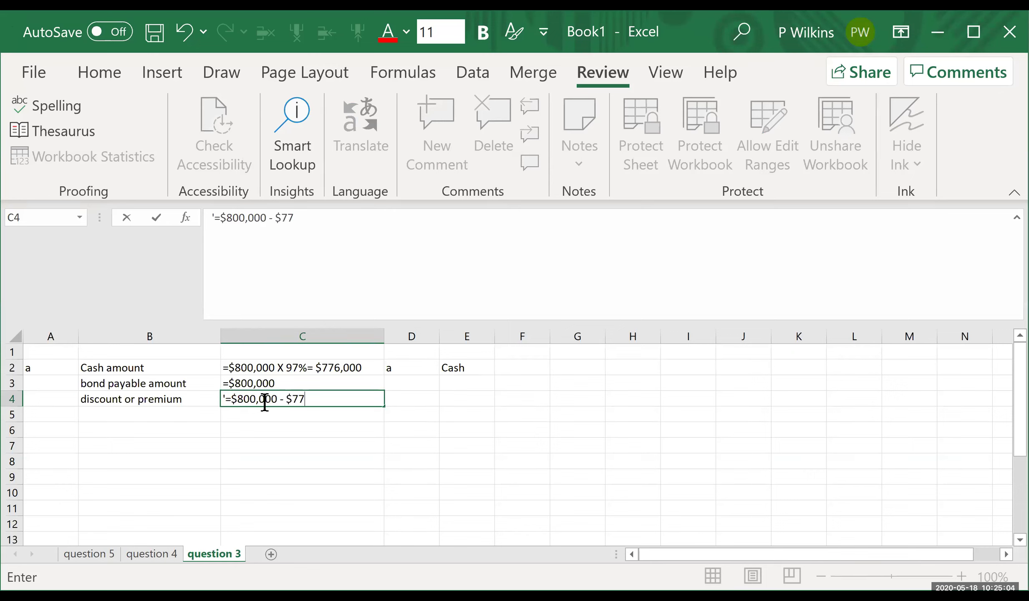
text(6,000)
text(= discont)
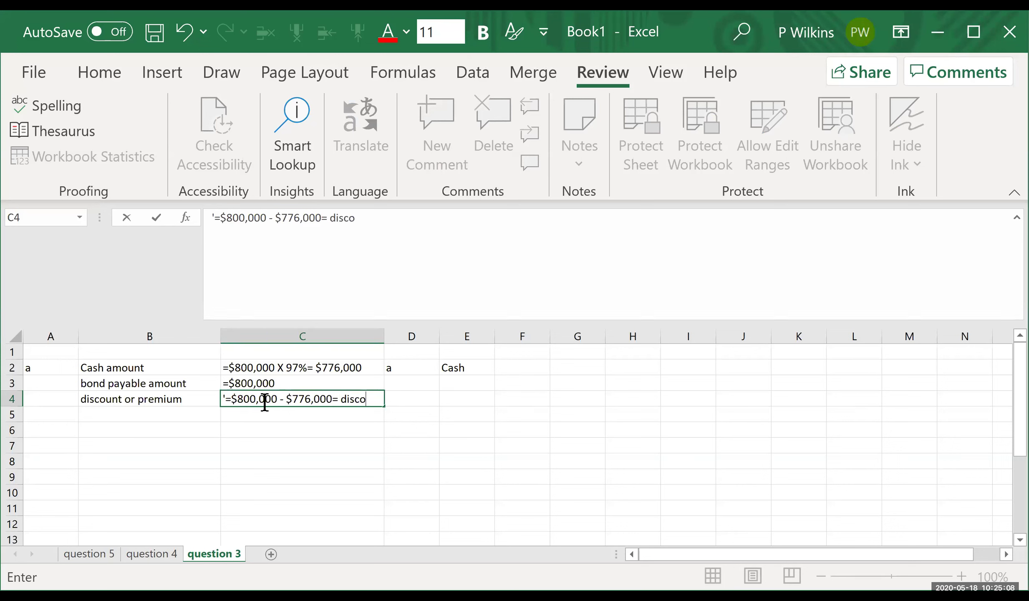
key(BackSpace)
key(BackSpace)
text(un)
text(t)
text( $24)
text(,000)
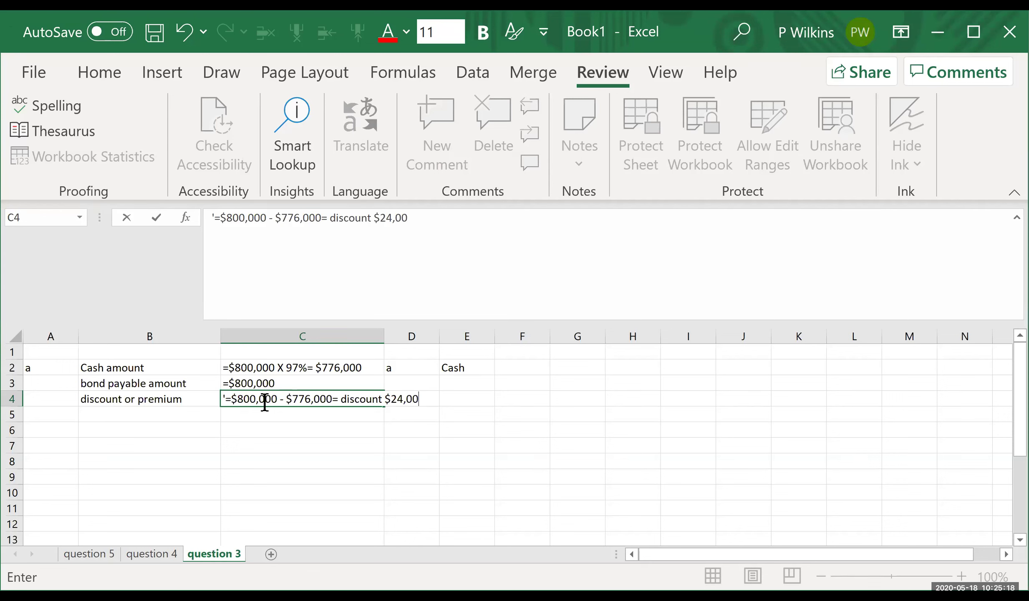
key(Return)
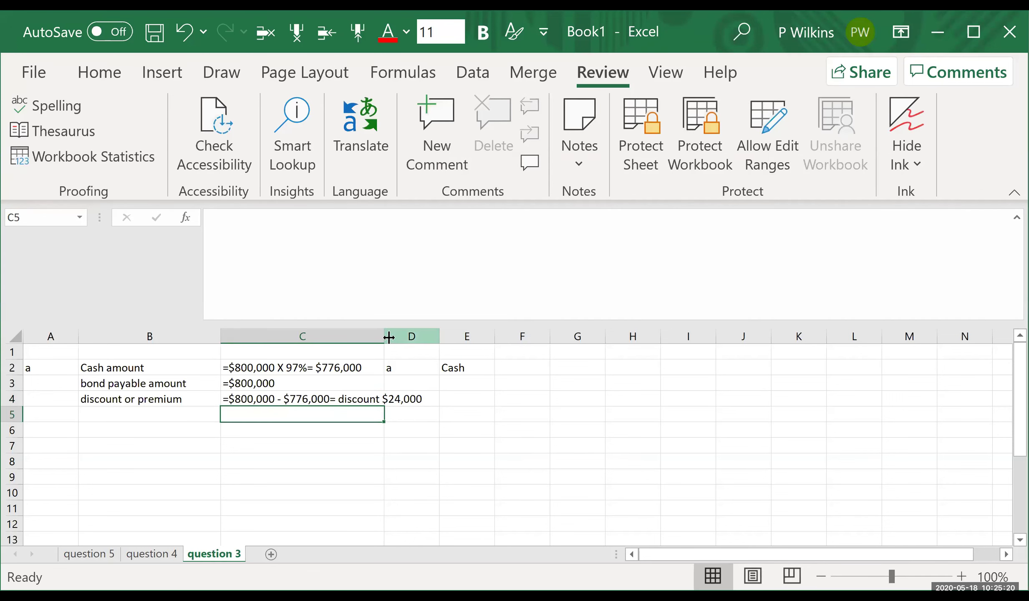
drag(384, 336, 460, 335)
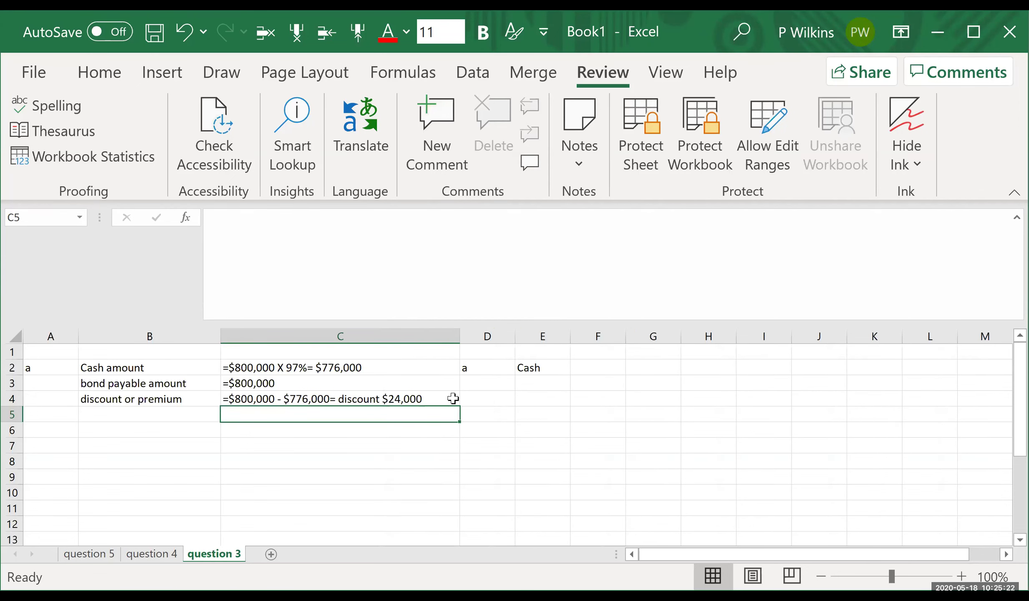
Format columns F and G as Currency with the $ symbol, 0 decimal places and negatives in black parentheses
click(601, 367)
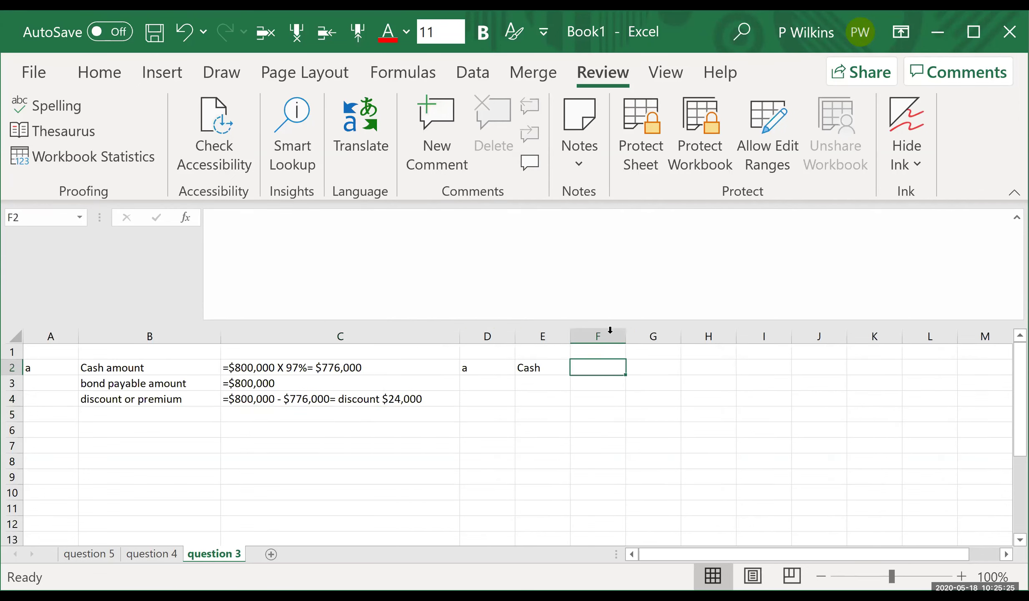
drag(598, 336, 642, 335)
right_click(642, 336)
click(715, 274)
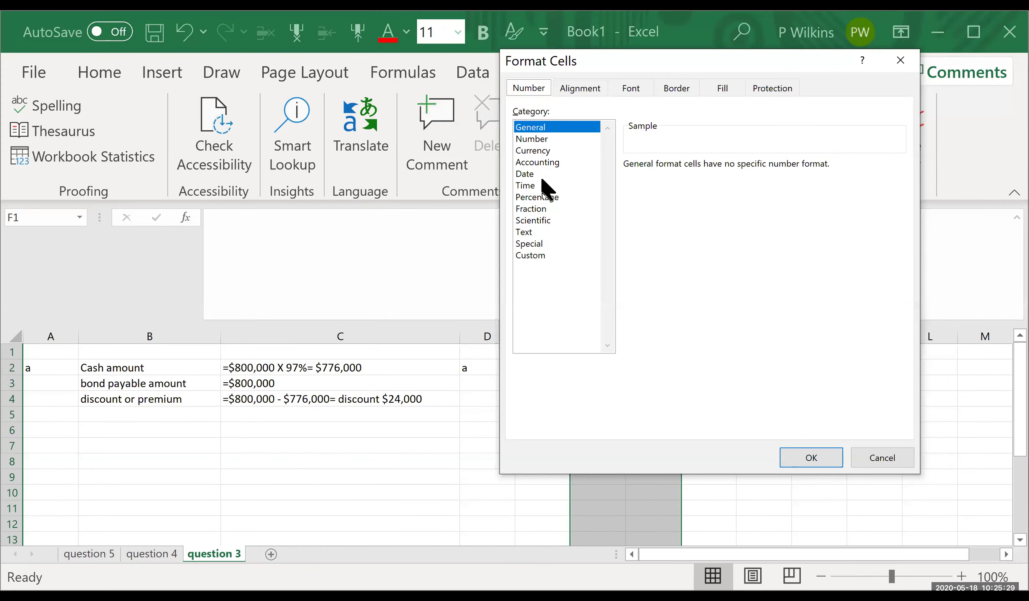
click(534, 150)
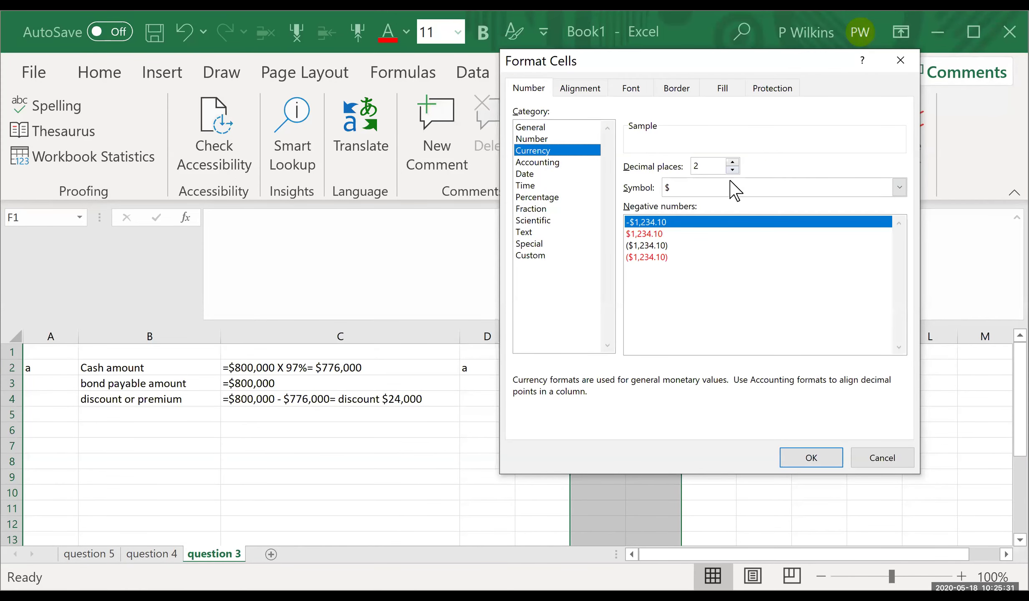
click(653, 246)
click(808, 466)
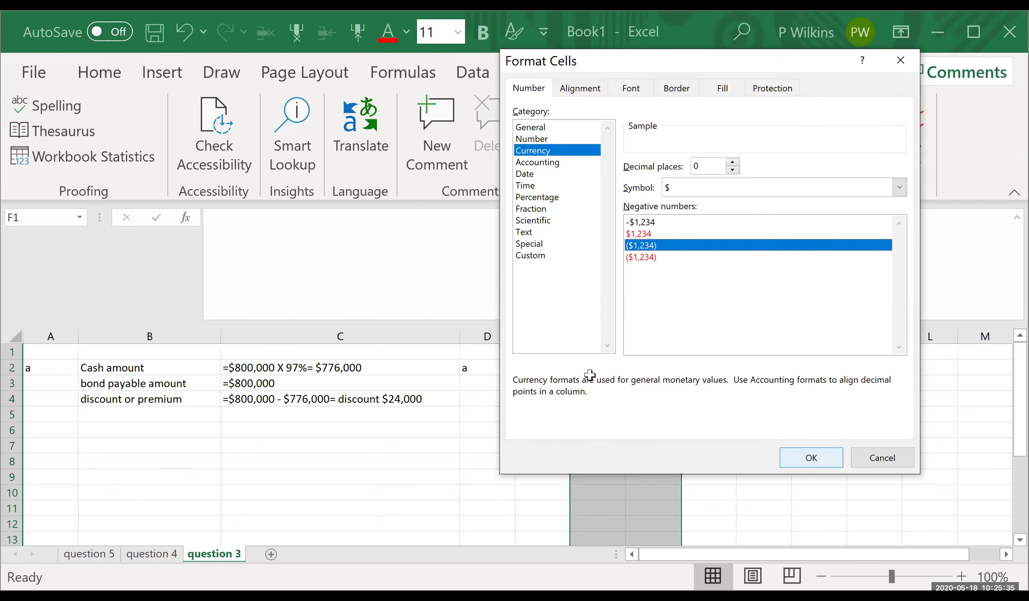
Enter 776,000 in F2 as the Cash debit
click(603, 367)
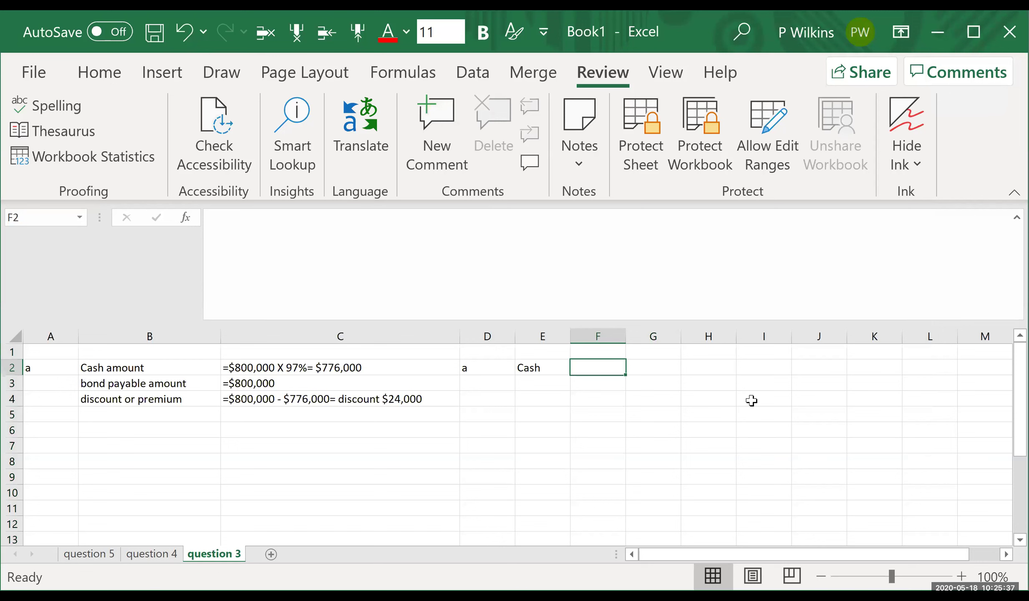
text(776)
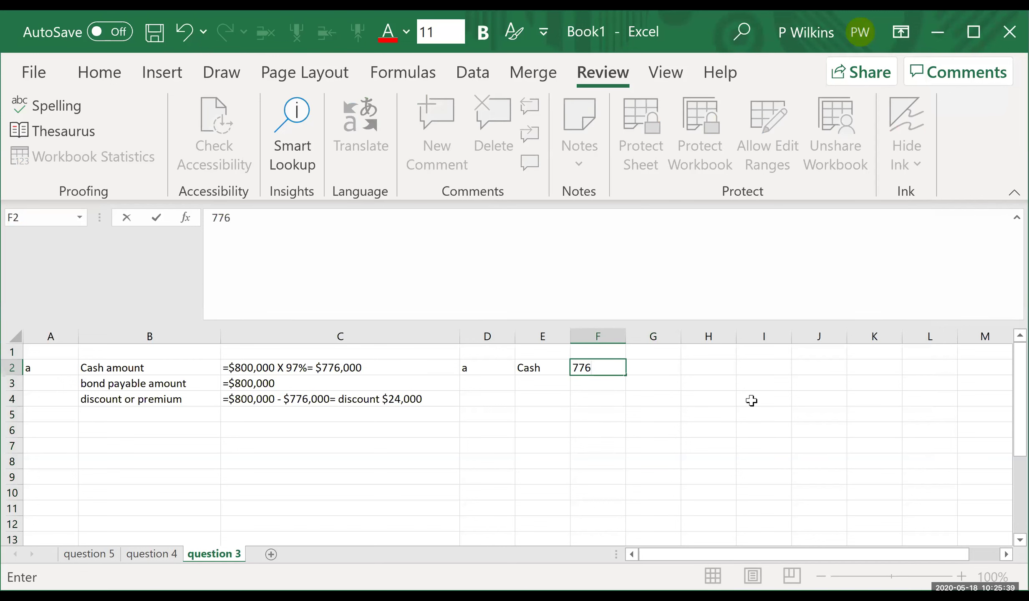
text(,000.)
key(Return)
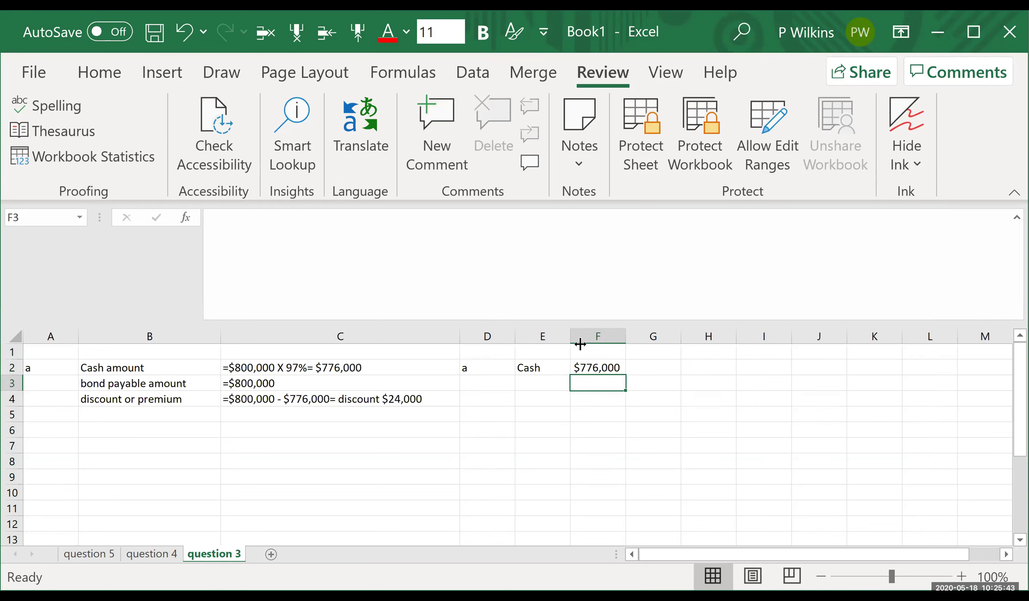
Enter "Dicount on bonds payable" in E3 and widen column E to fit it
drag(580, 344, 617, 343)
click(533, 386)
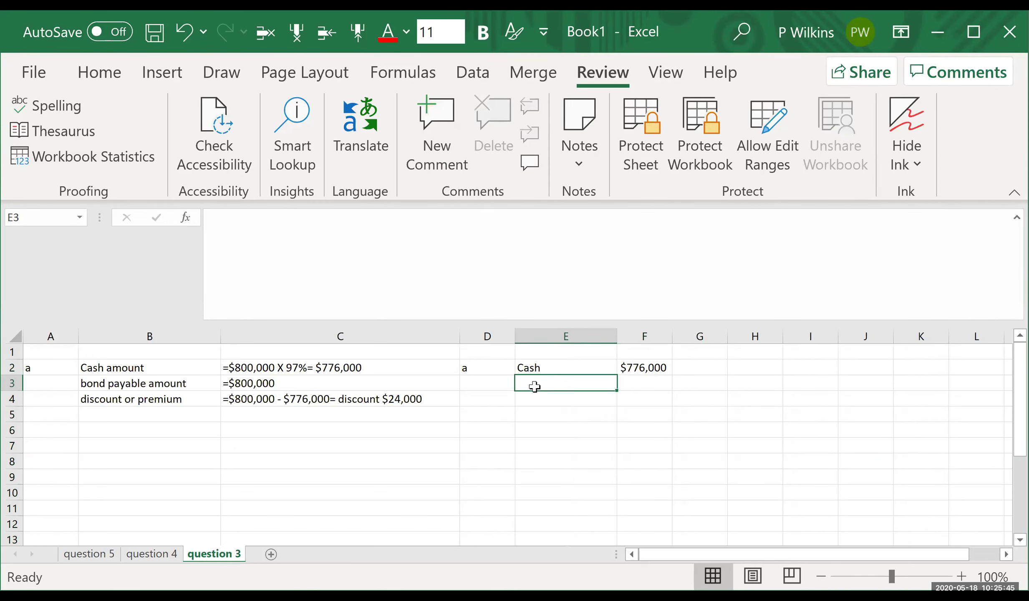
text(Dicount on)
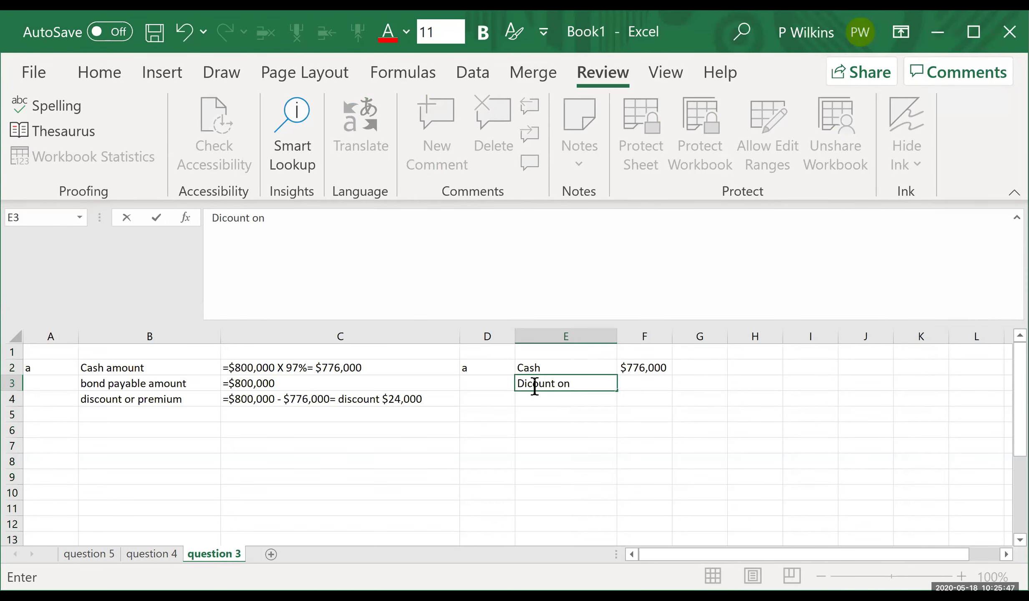
text( bonds payable)
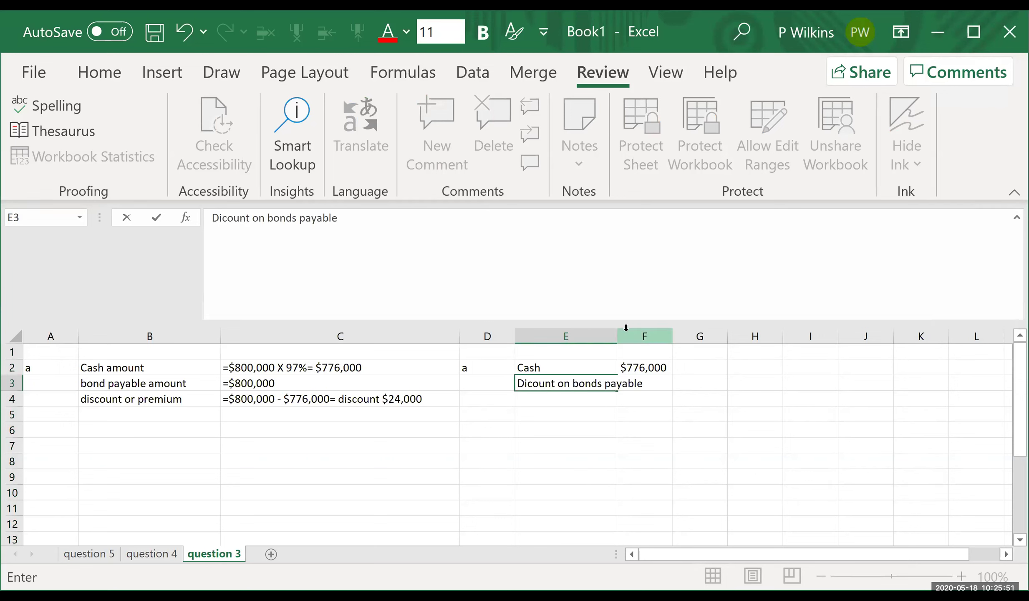
click(612, 337)
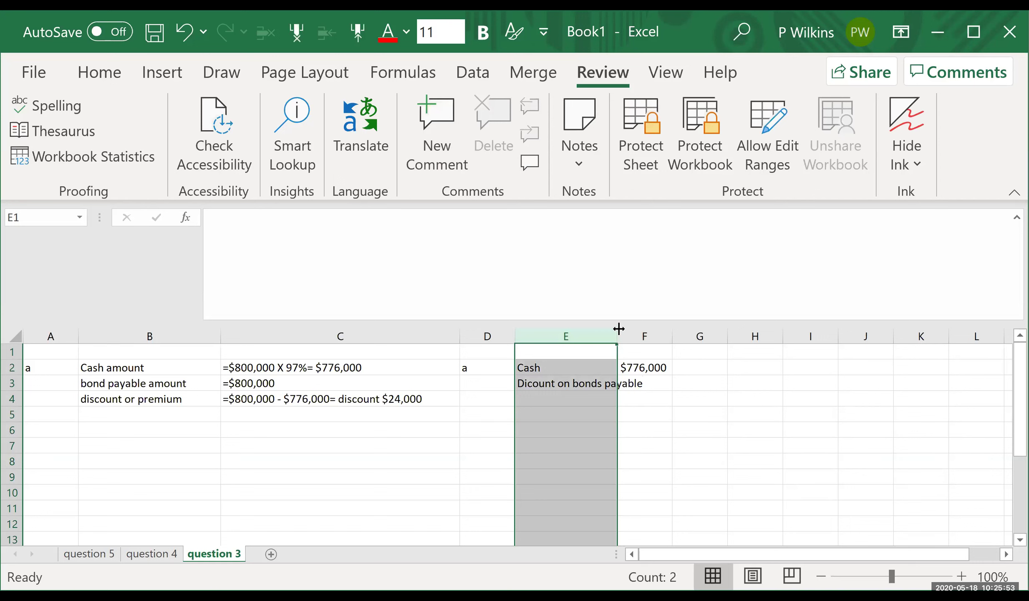
drag(619, 329, 657, 330)
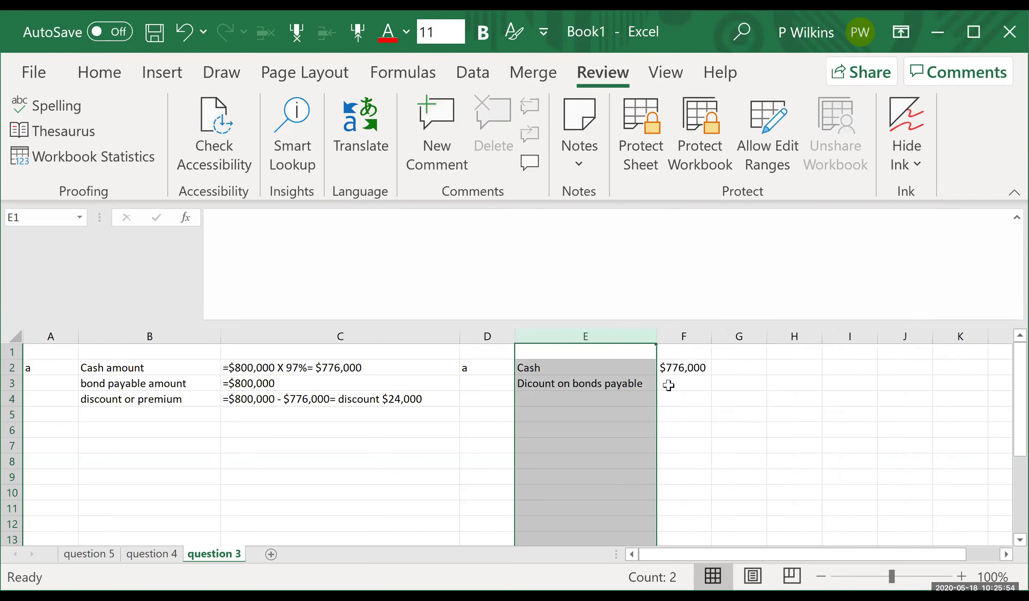
Enter 24,000 in F3 as the debit for the discount on bonds payable
click(691, 382)
text(24,0)
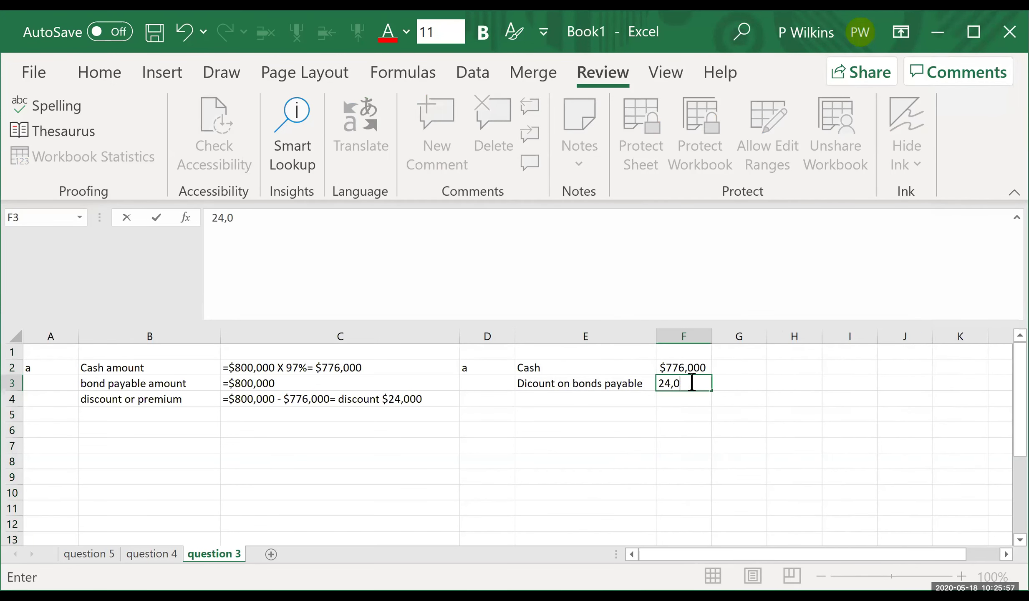
text(00)
key(Return)
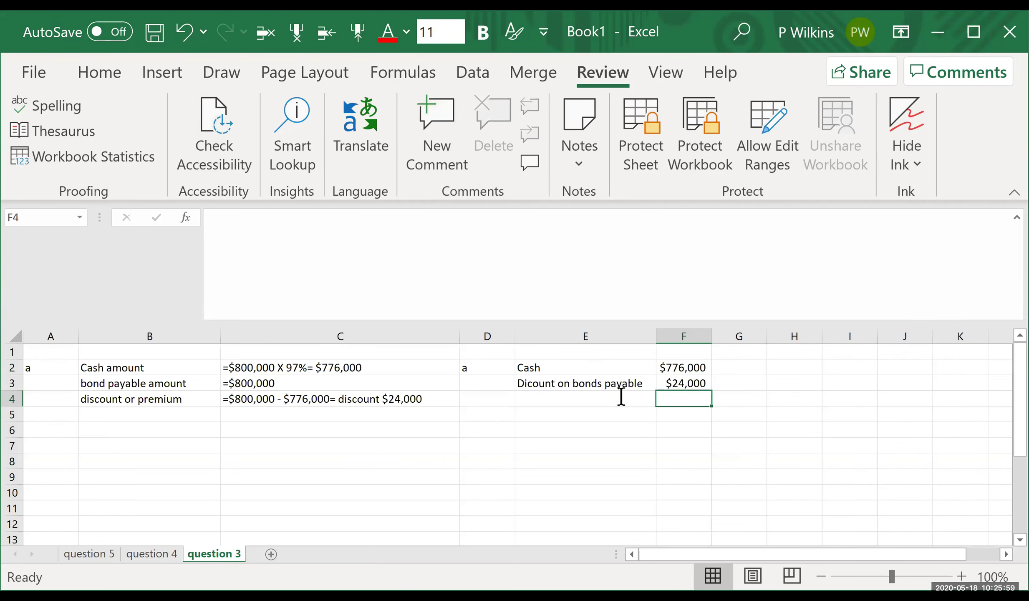
Enter an indented "Bonds payable" in E4 and its credit of 800,000 in G4
click(620, 396)
text(B)
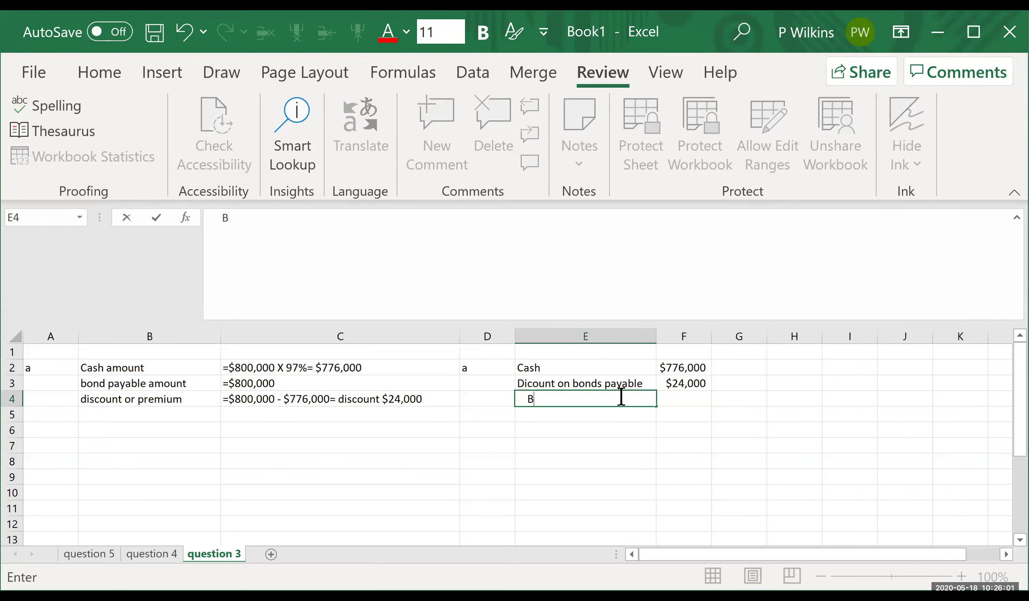
text(onds payable)
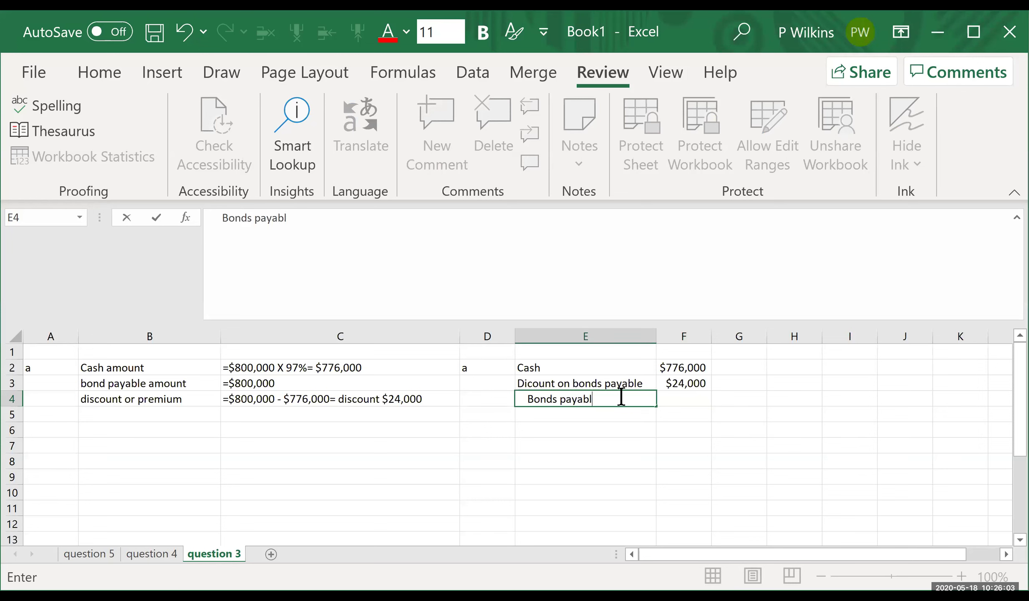
click(735, 394)
text(8)
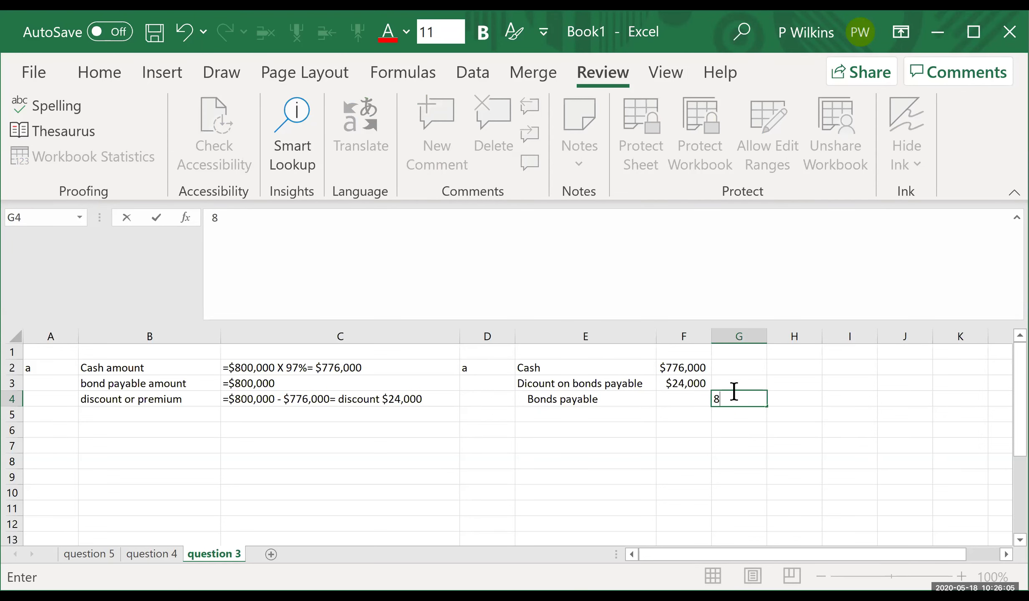
text(00,000)
key(Return)
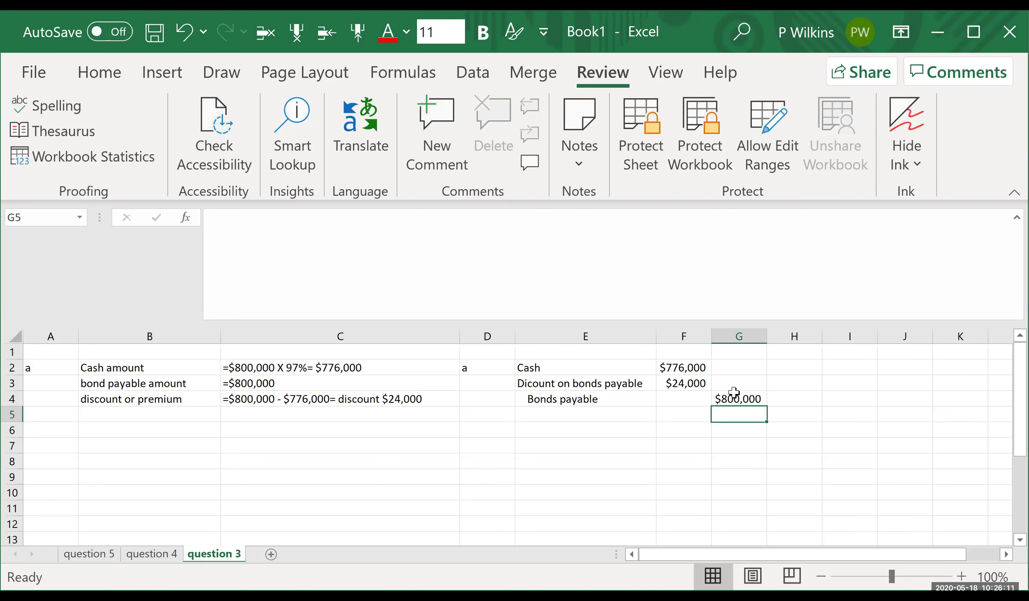
Mark A7 with "b" and copy the three labels from B2:B4 to B7:B9
click(36, 445)
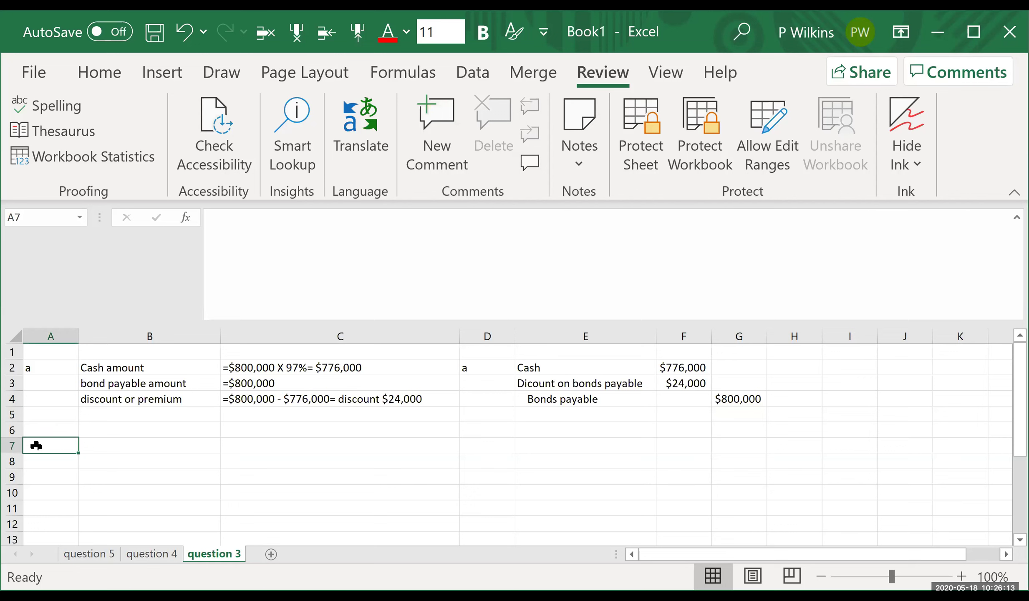
text(b)
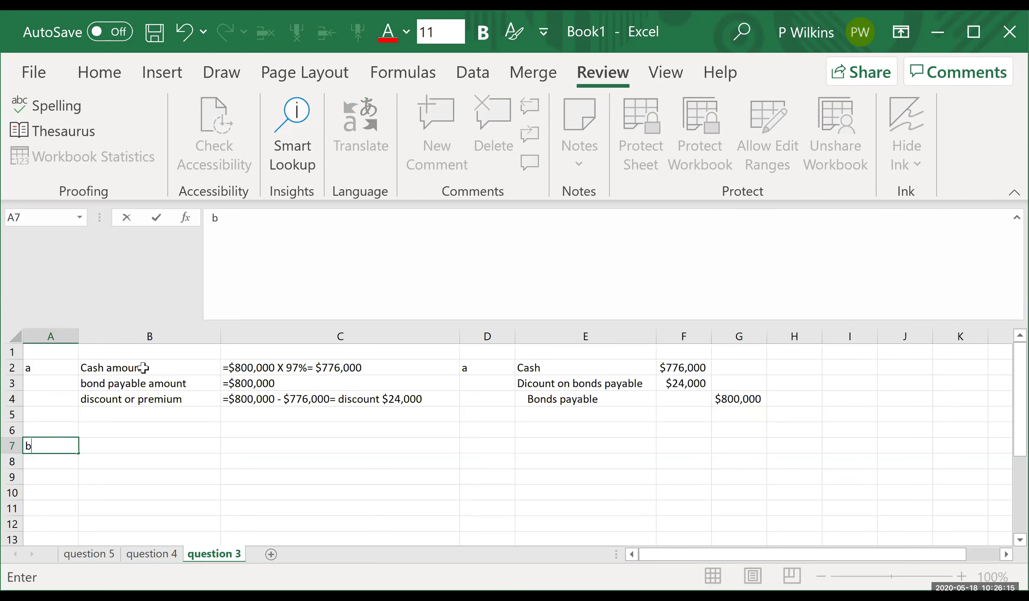
drag(140, 371, 142, 394)
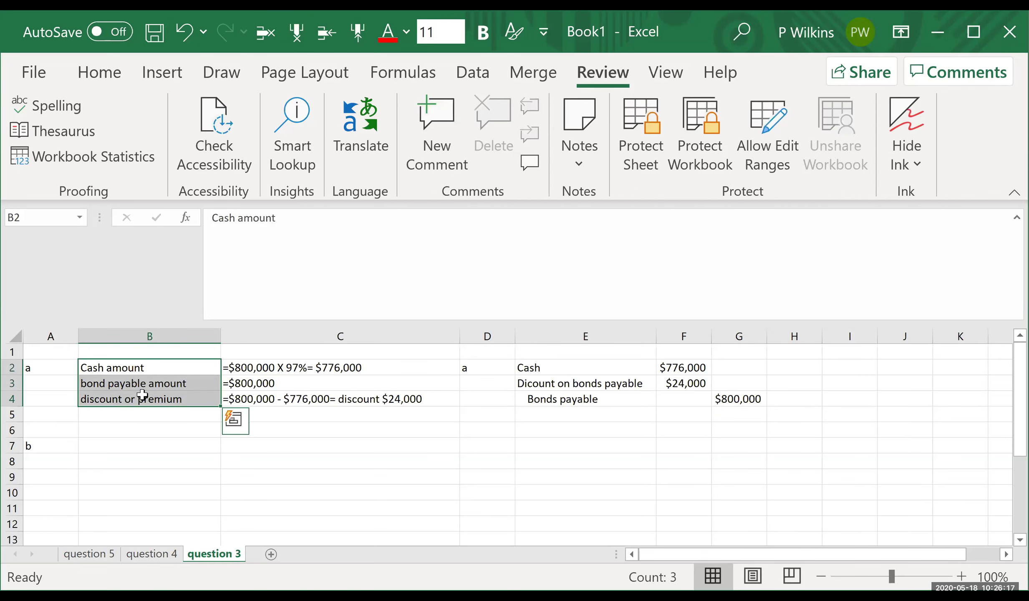
key(ctrl+c)
click(156, 445)
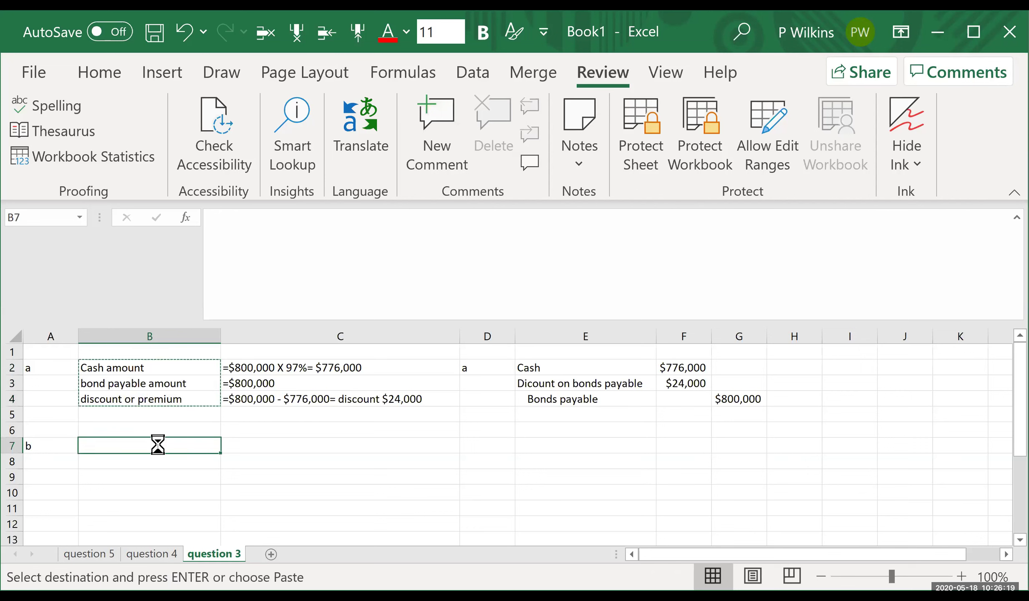
key(ctrl+v)
Copy the cash calculation from C2 into C7
click(247, 449)
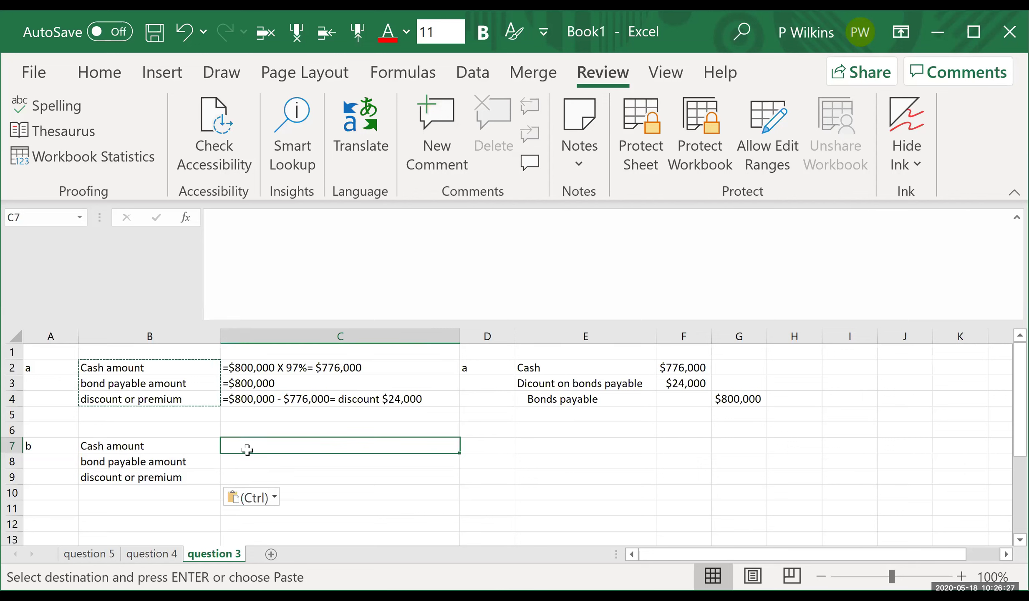
click(277, 367)
key(ctrl+c)
click(271, 445)
key(ctrl+v)
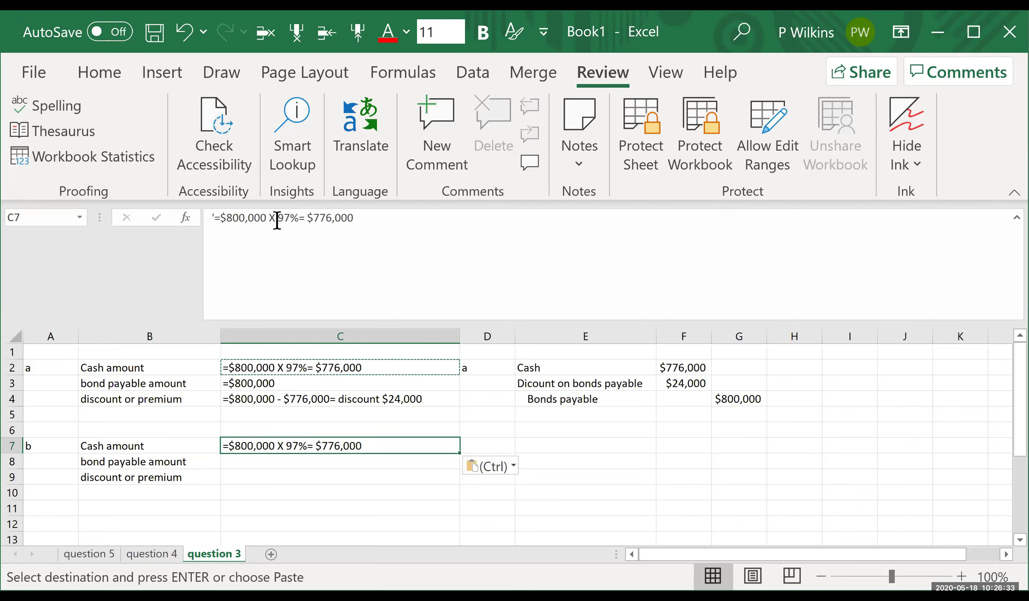
Change the copied calculation in C7 to '=$800,000 X 102%= $816,000
click(475, 238)
key(BackSpace)
key(BackSpace)
key(BackSpace)
key(BackSpace)
key(BackSpace)
key(BackSpace)
key(BackSpace)
key(BackSpace)
key(BackSpace)
key(BackSpace)
key(BackSpace)
key(BackSpace)
key(BackSpace)
text(102)
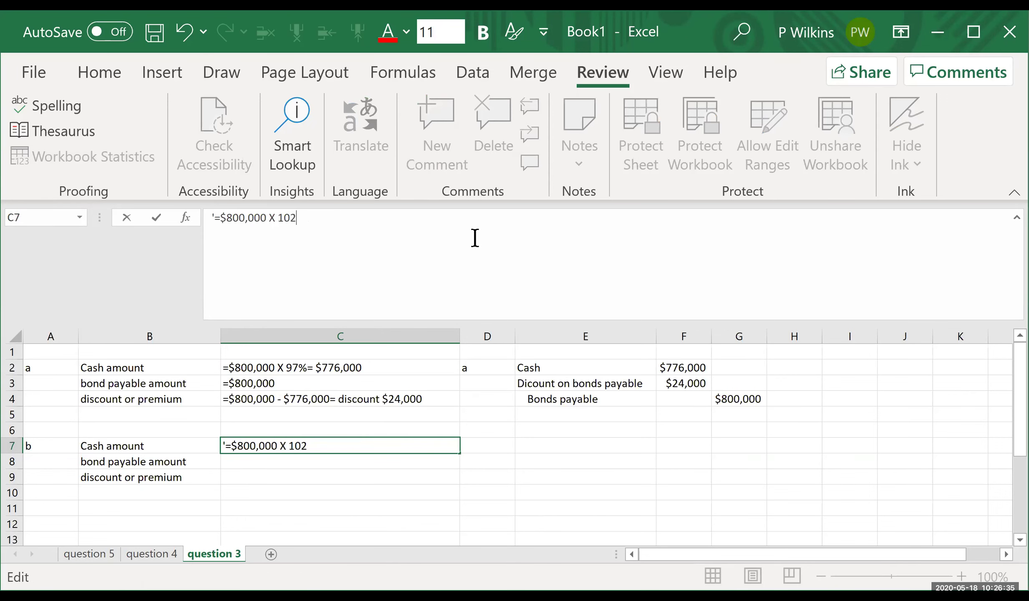
text(%= )
text($816,)
text(000)
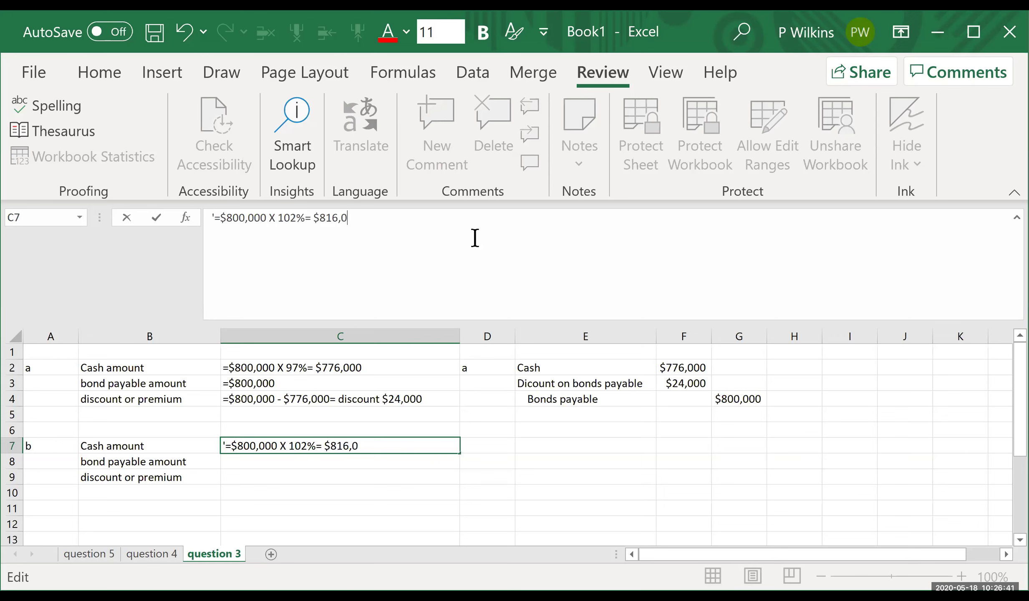
key(Return)
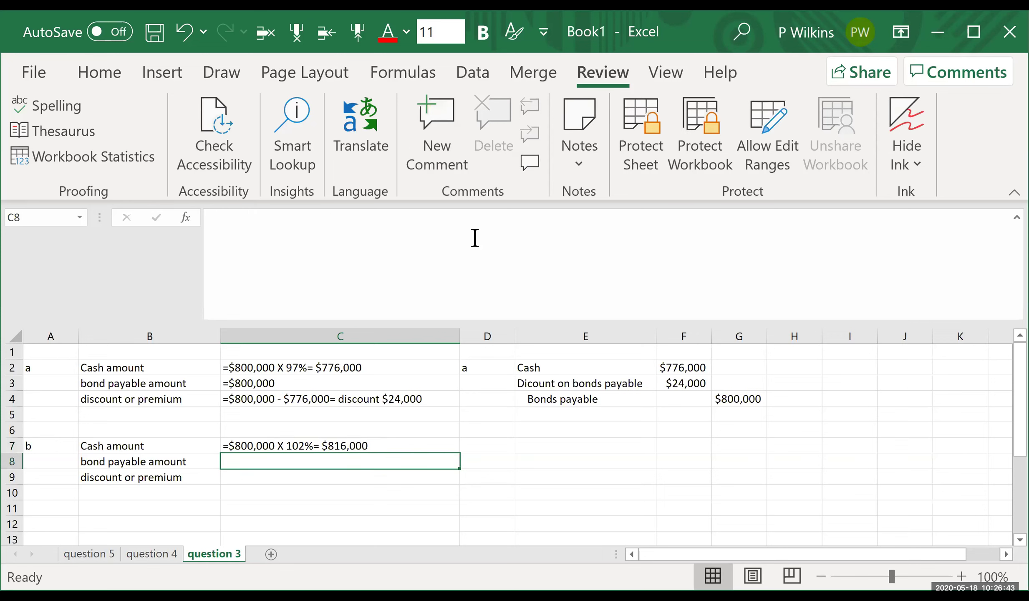
Copy the bond payable amount from C3 into C8
click(282, 381)
key(ctrl+c)
click(284, 462)
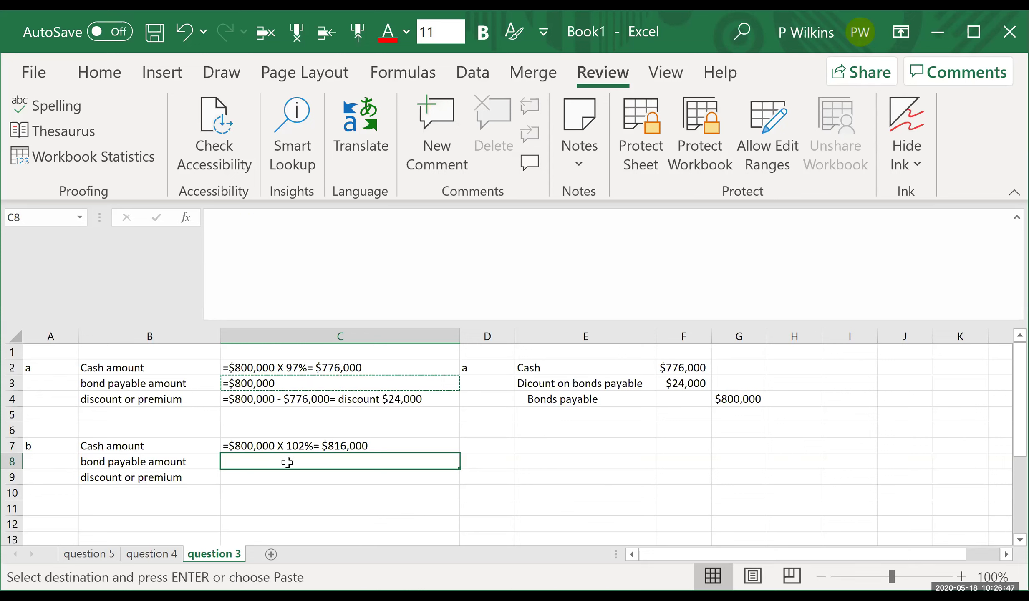
key(ctrl+v)
Enter the premium calculation in C9 as the text '=$800,000 - cash $816,000= premium $16,000
click(283, 480)
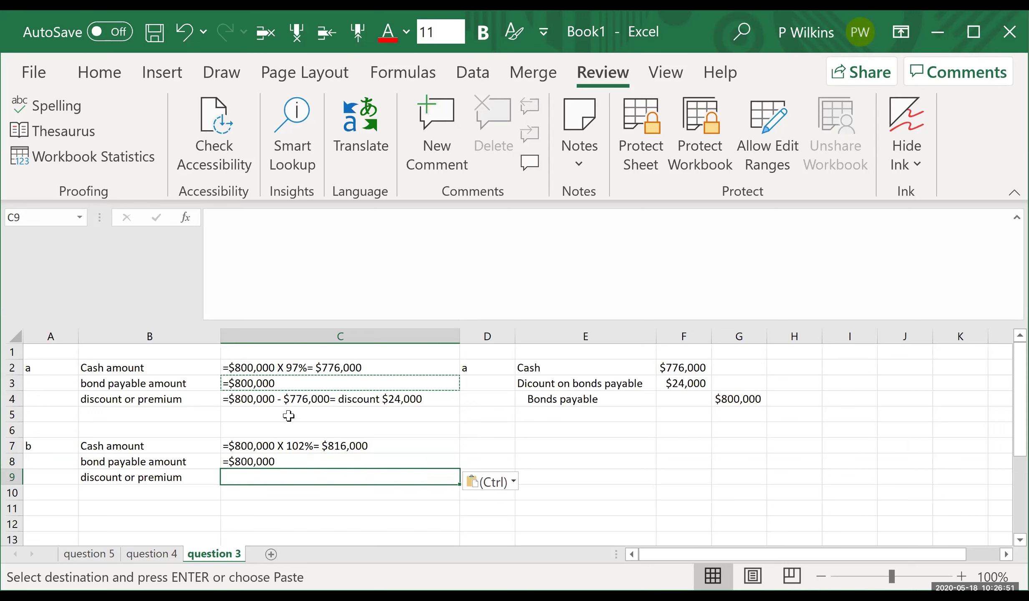
text(=$8)
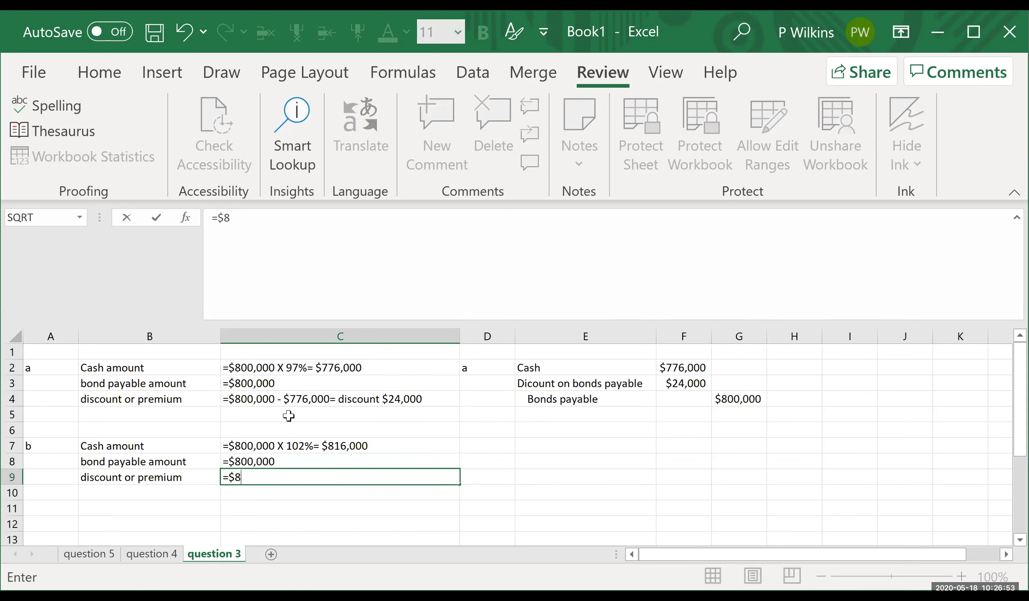
text(00,000 -)
text(cash)
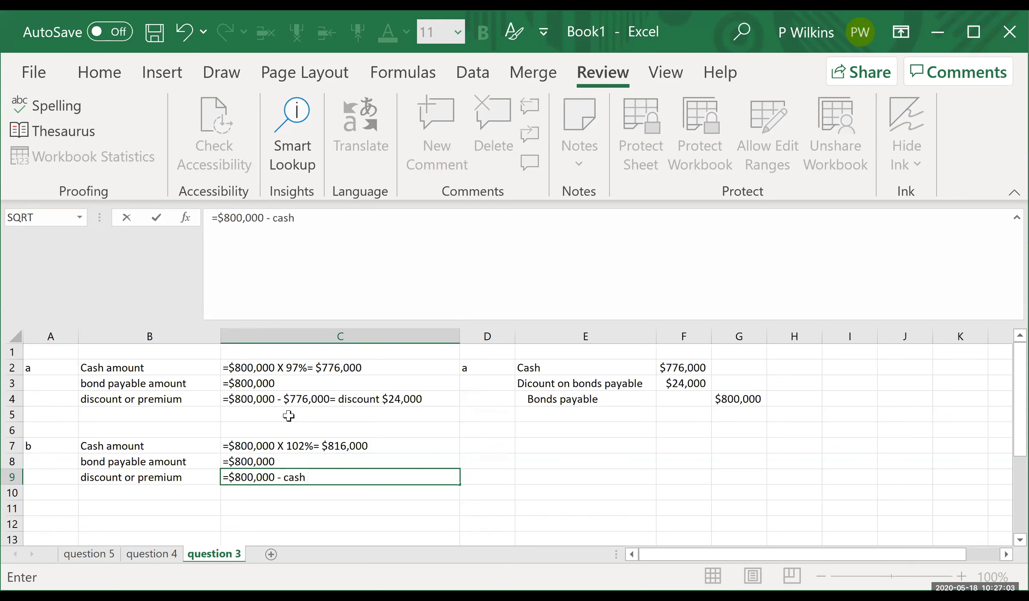
text( $816,000=)
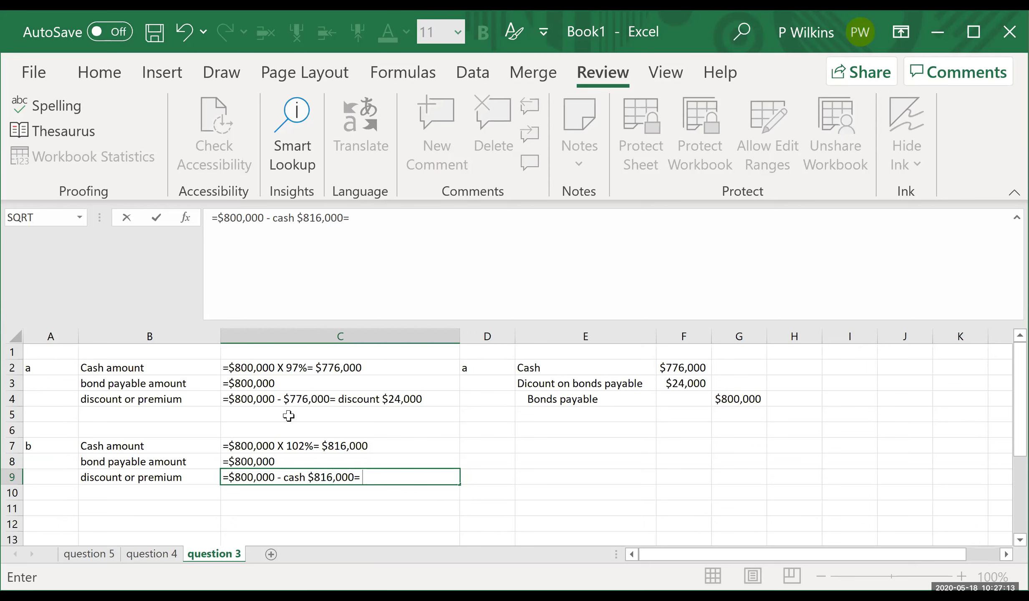
text(premium)
text($16)
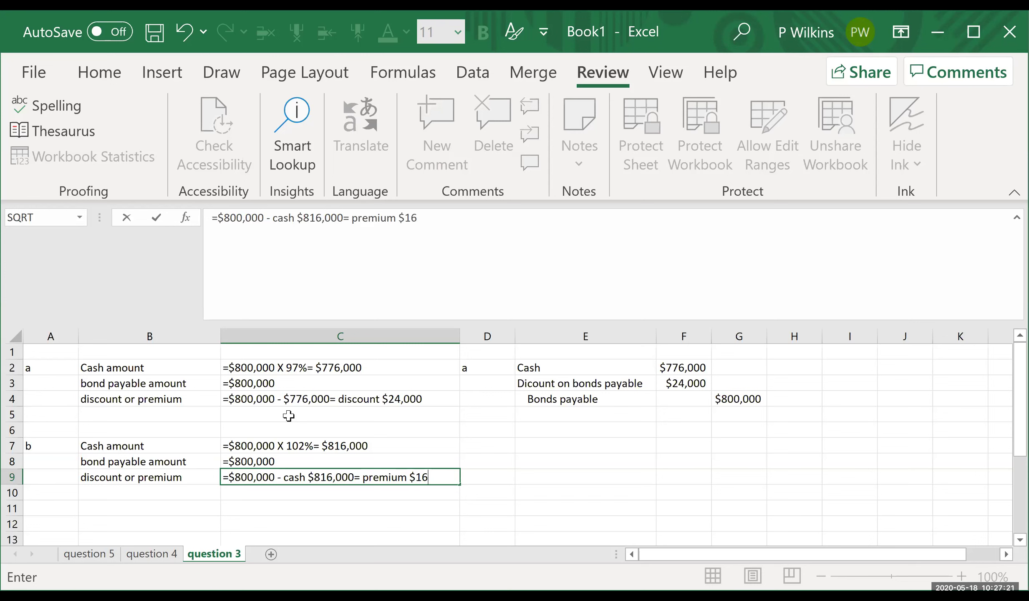
text(,000)
key(Return)
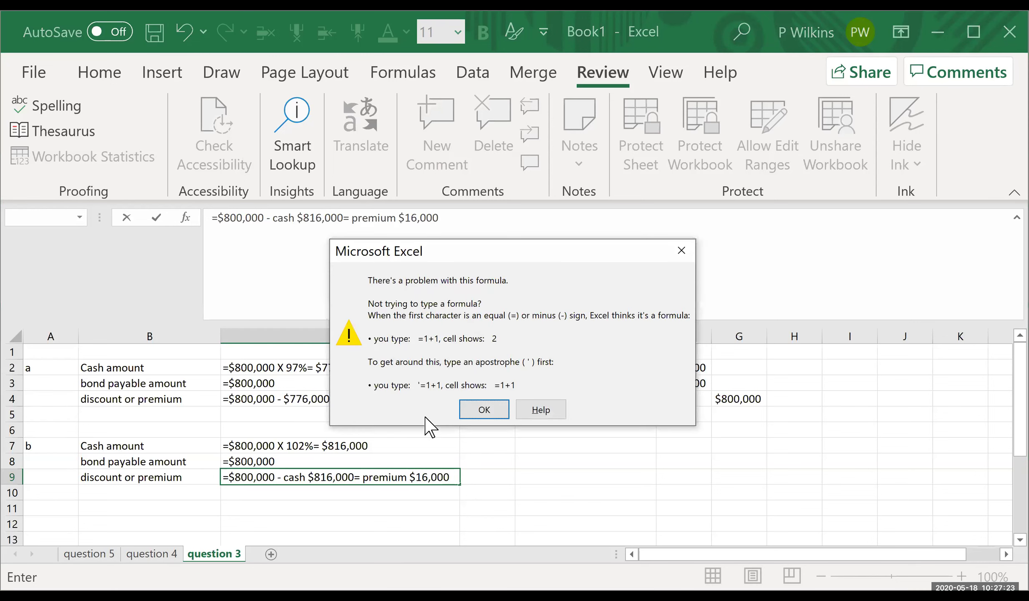
click(484, 409)
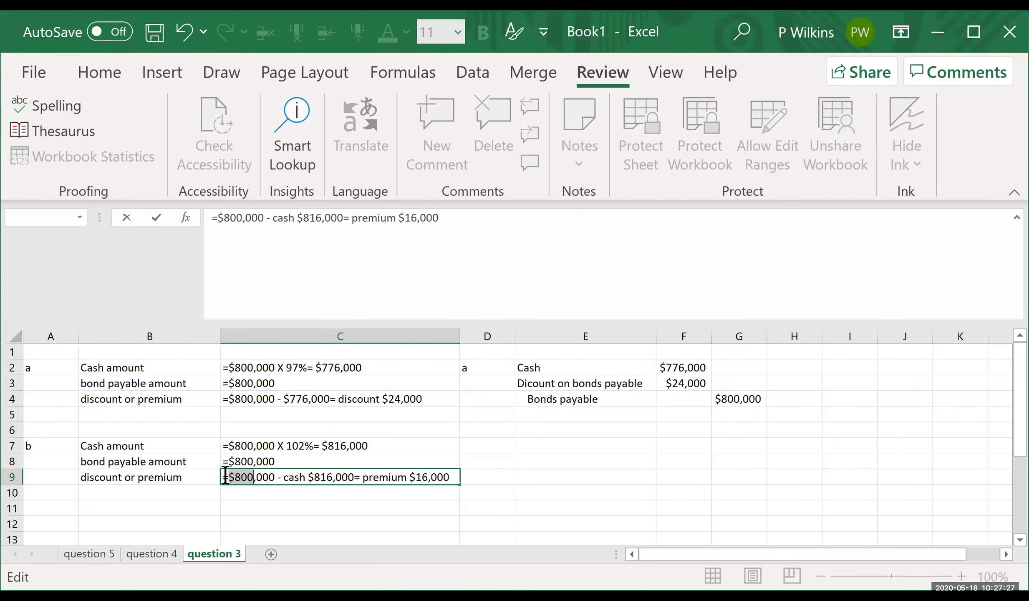
click(225, 476)
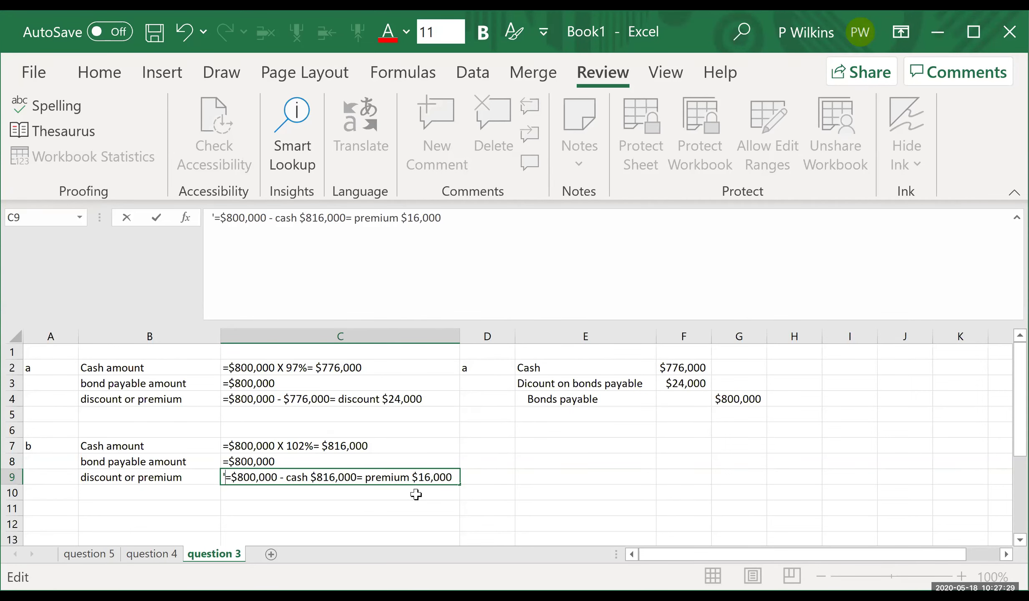
key(Return)
Mark D6 with "b" and start its journal entry with the cash account in E6 and a debit of 816,000 in F6
click(499, 434)
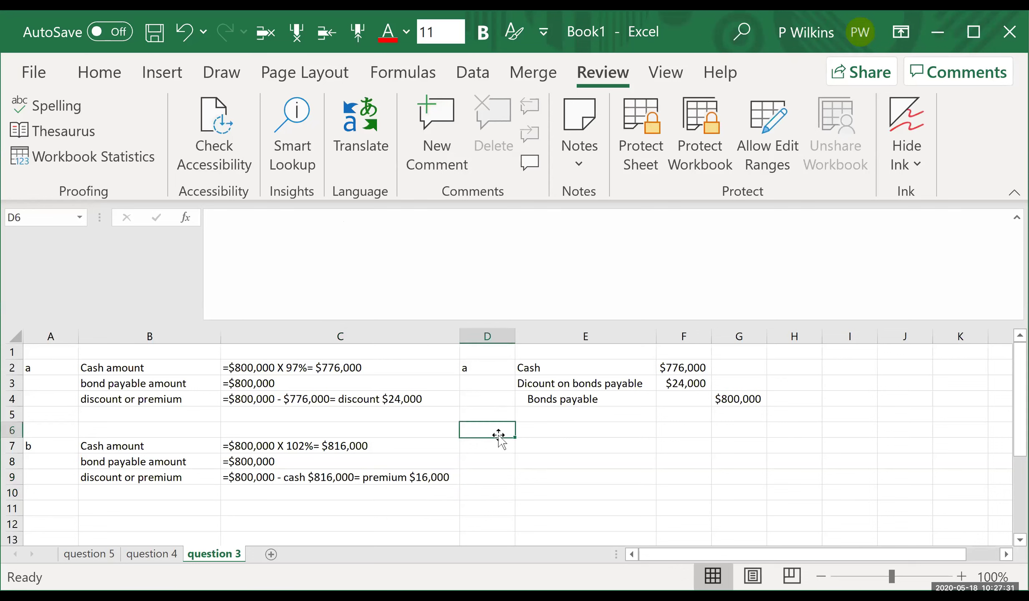
text(b)
click(567, 429)
text(Ca)
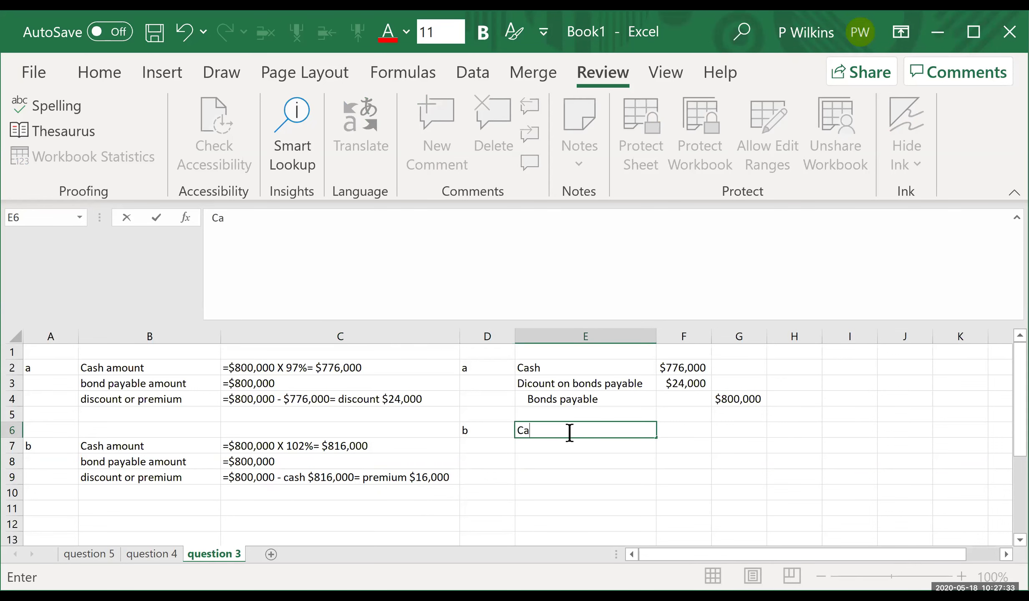
text(hs)
key(Tab)
text(8)
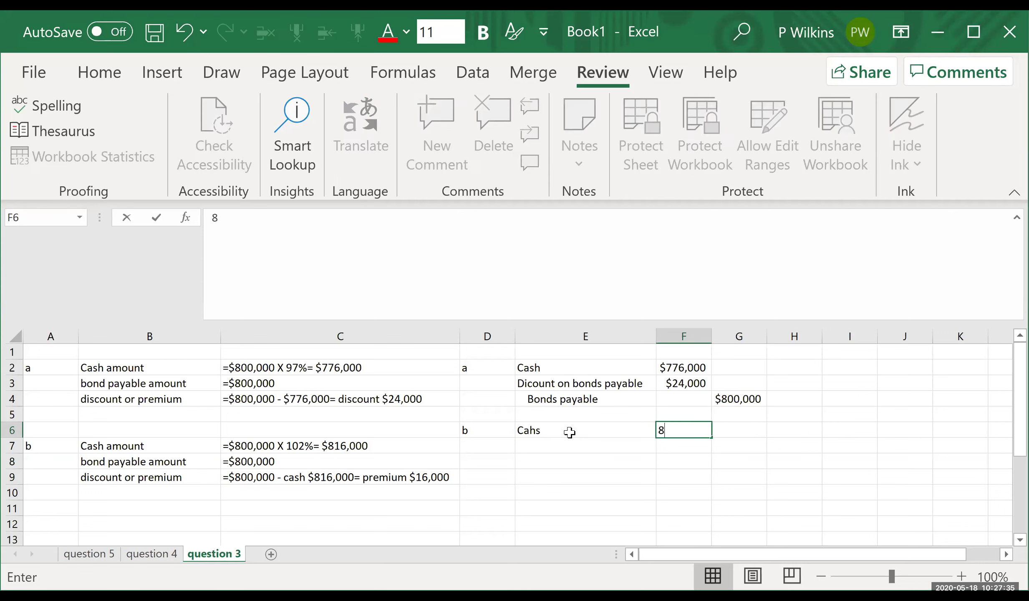
text(16,000.)
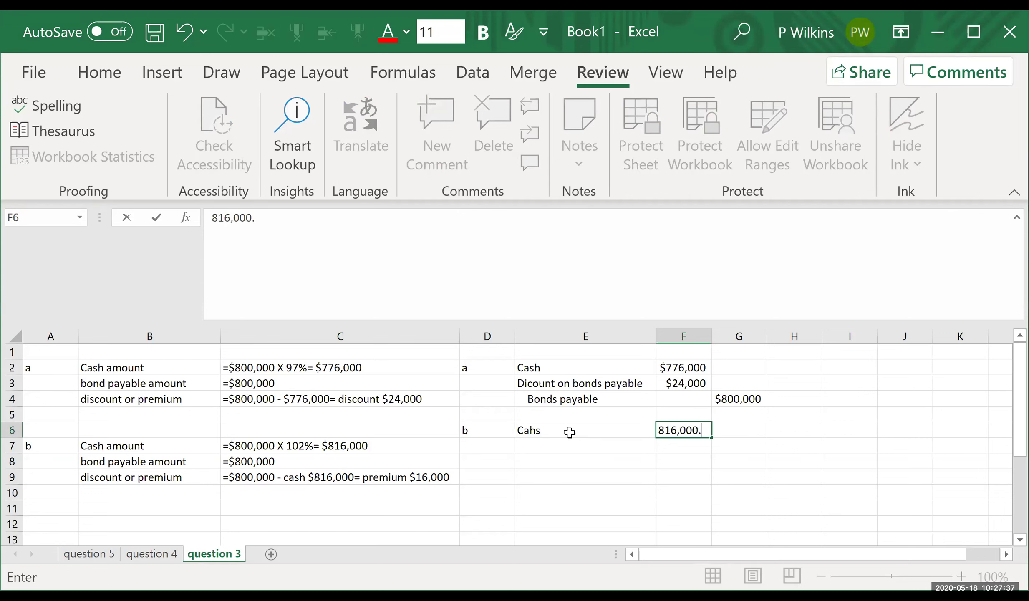
key(Return)
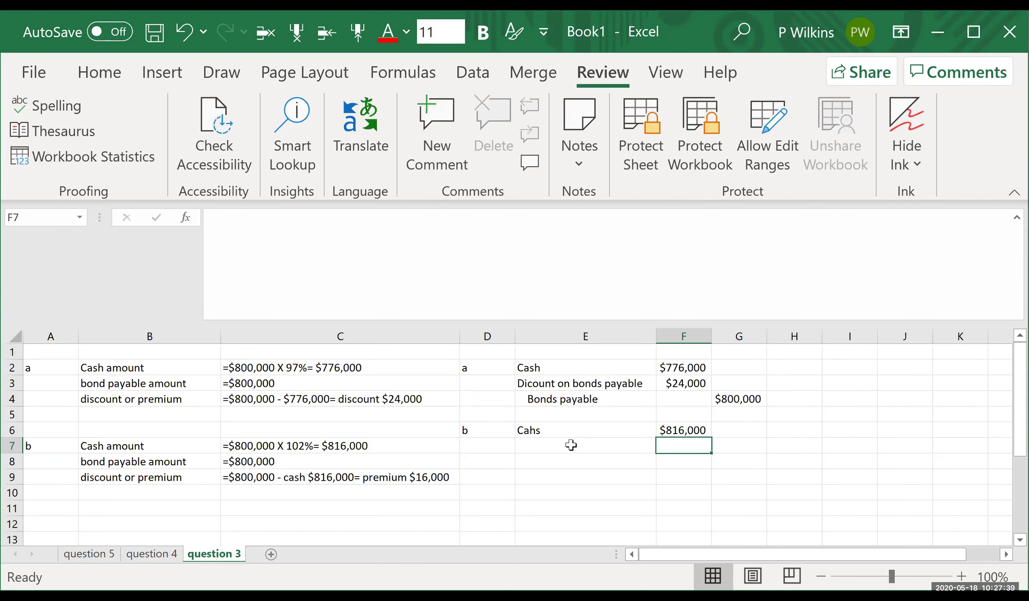
Correct the misspelled account name in E6 to "Cash"
click(571, 428)
text(Cash')
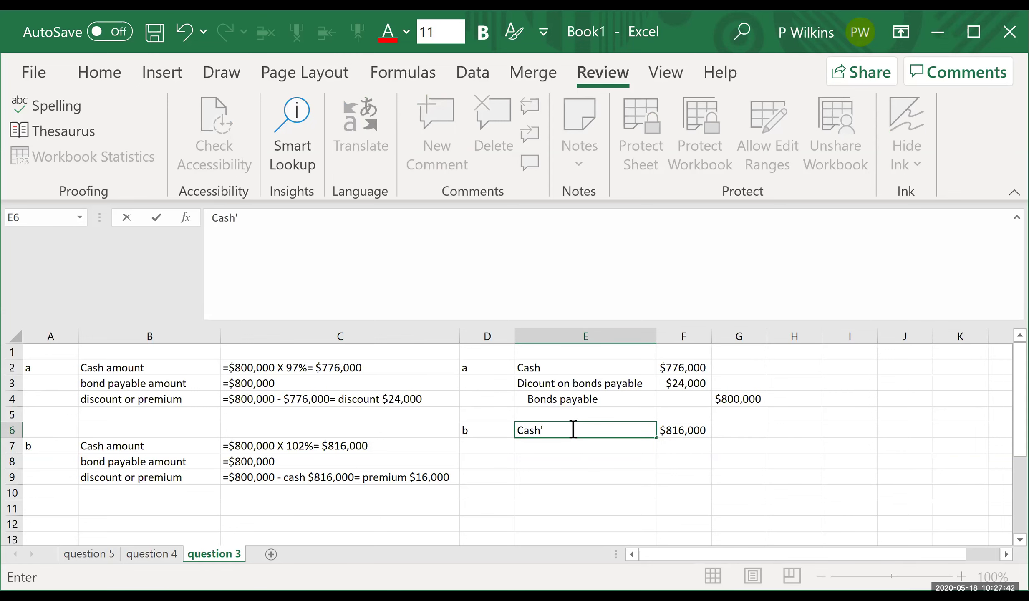
key(BackSpace)
key(Return)
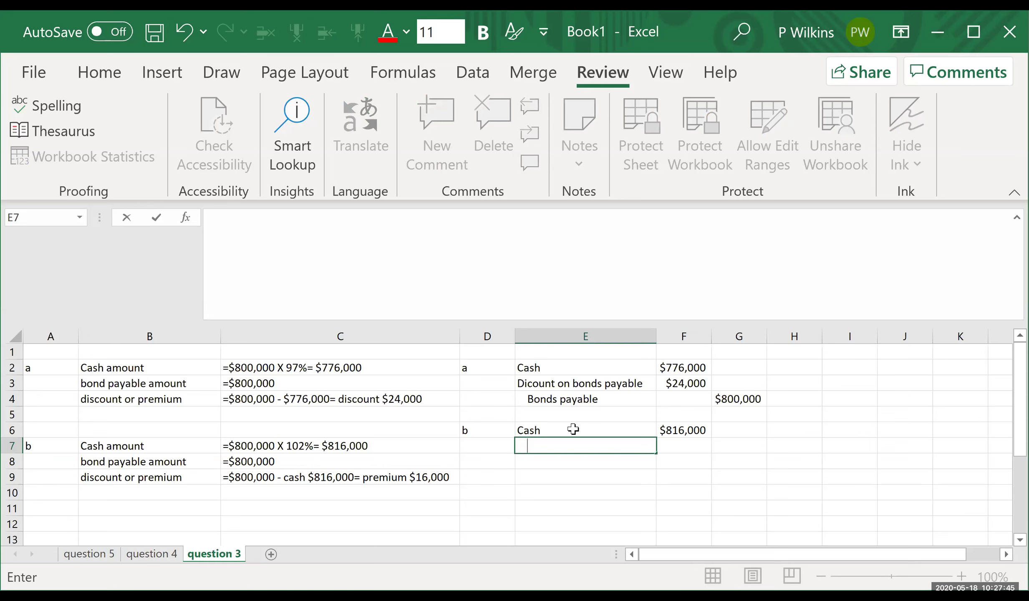
Enter an indented "Premium on bonds payable" in E7 and its credit of 16,000 in G7
text(Premium on bonds payable)
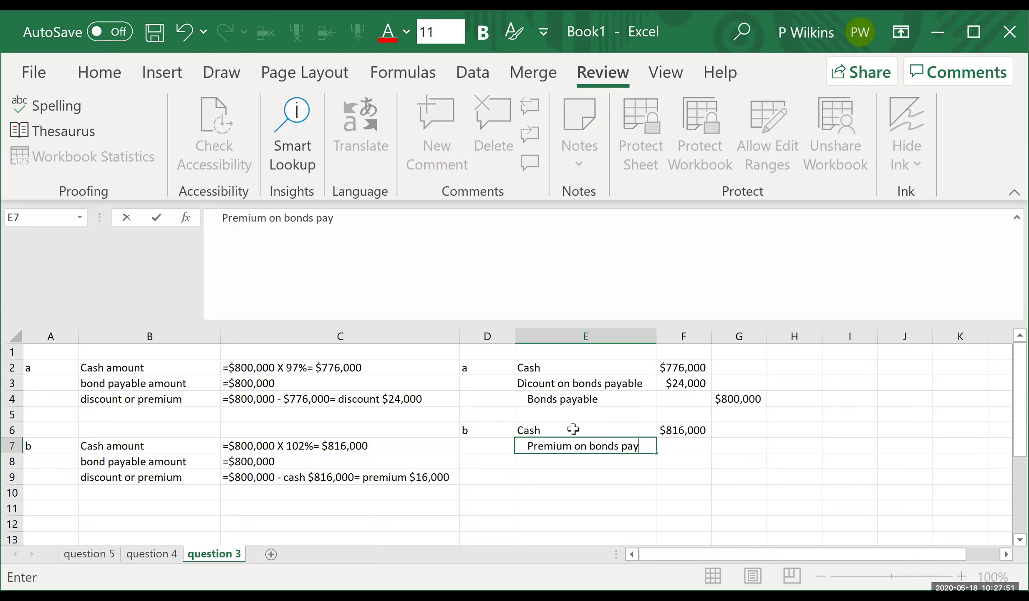
click(738, 445)
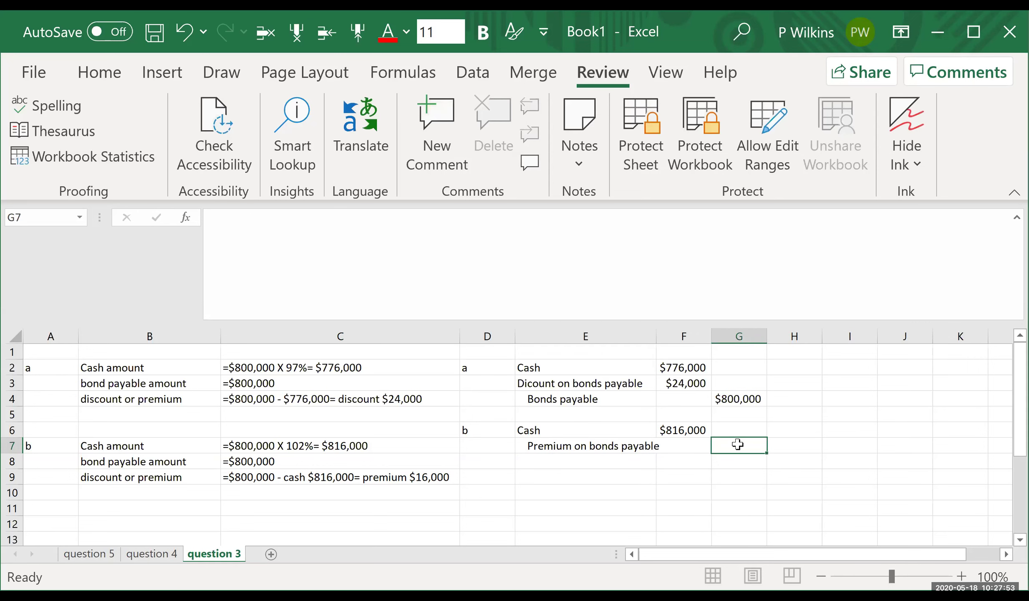
text(16,)
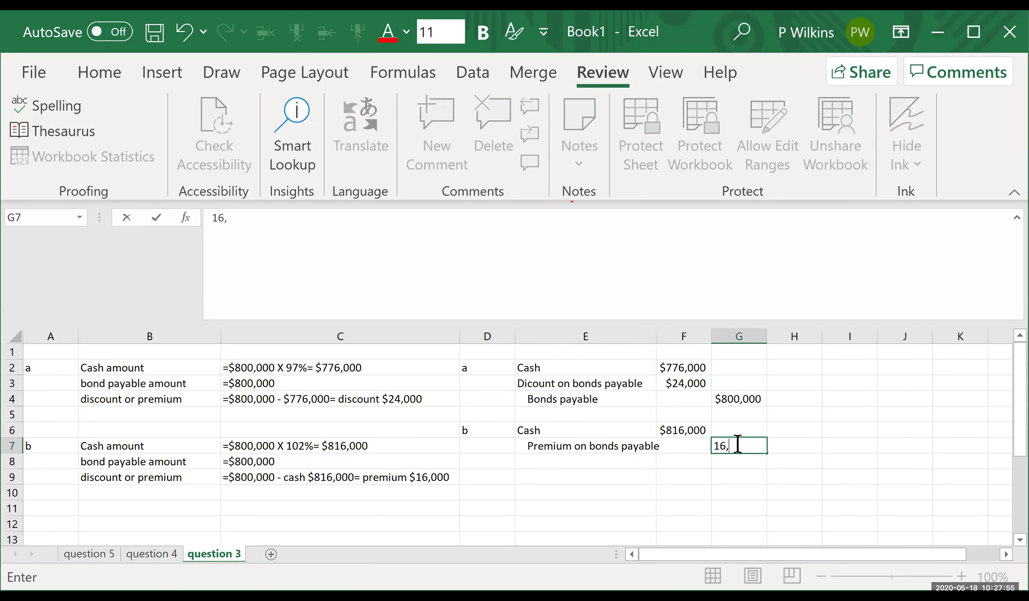
text(000)
key(Return)
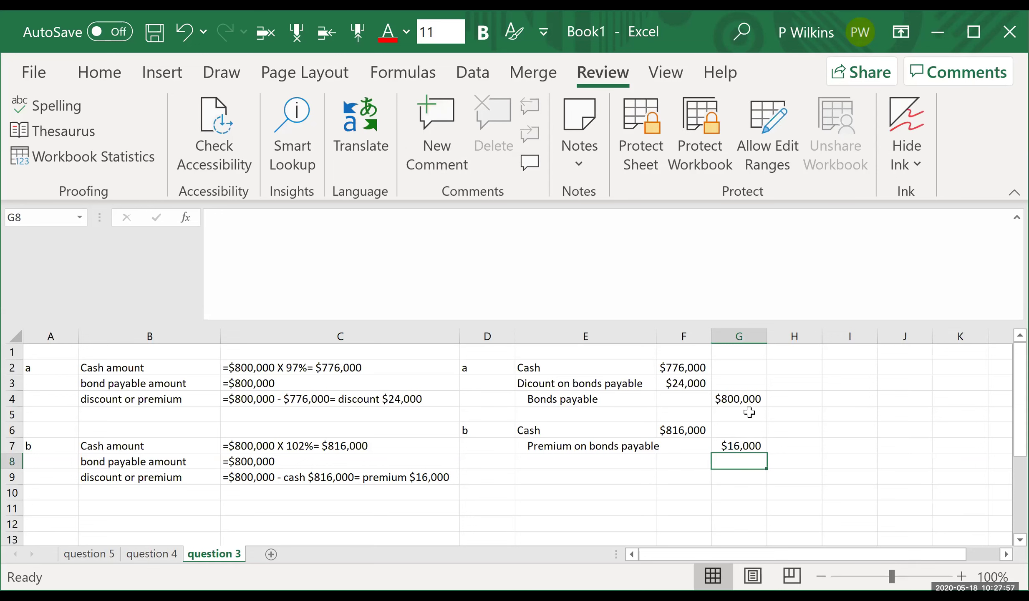
Enter an indented "Bonds payable" in E8 and its credit of 800,000 in G8
click(608, 456)
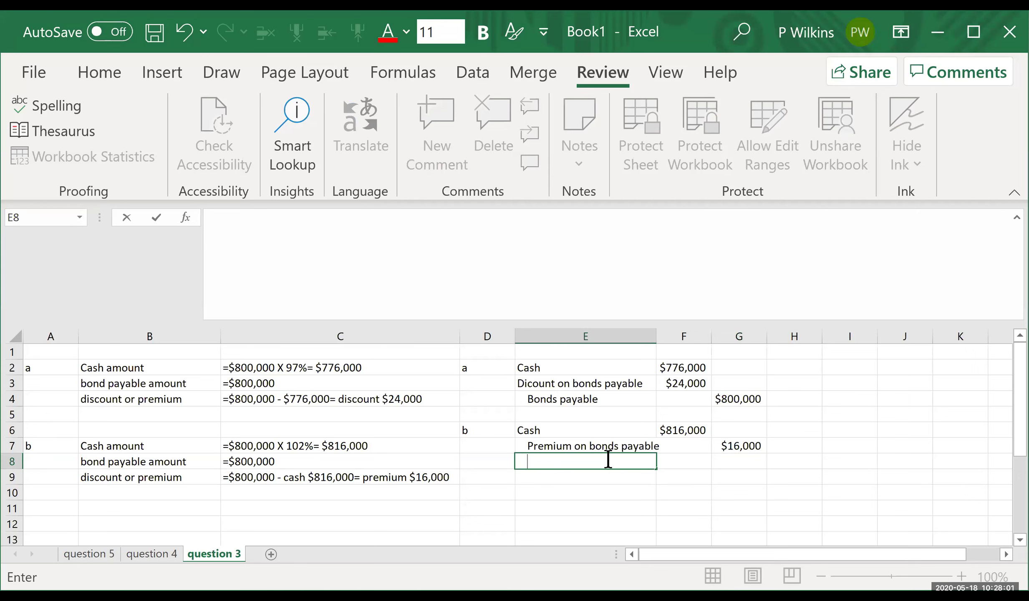
text(Bo)
key(BackSpace)
text(ona)
key(BackSpace)
text(s)
key(BackSpace)
text(ds payable)
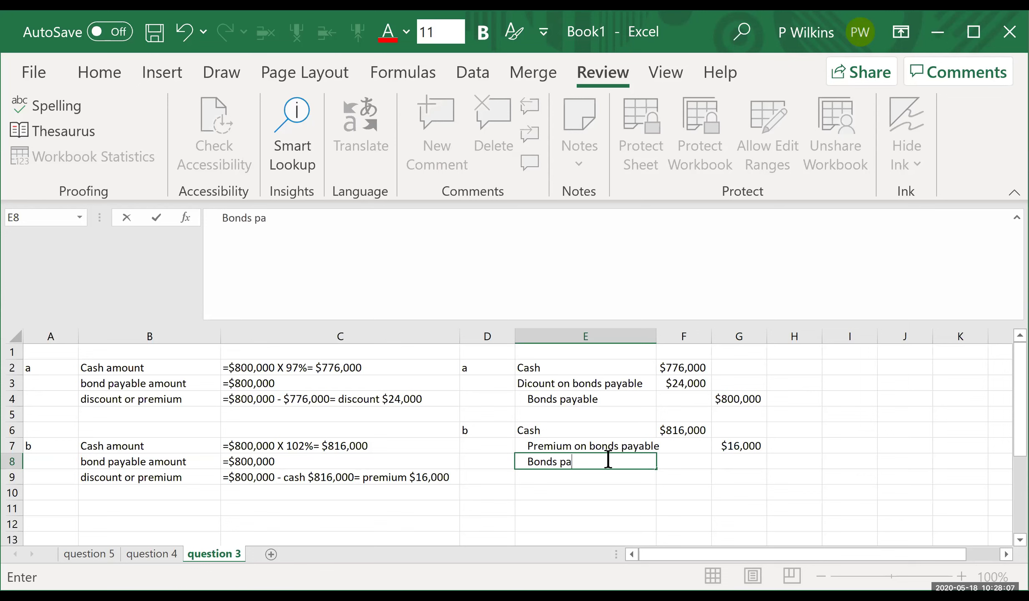
click(728, 462)
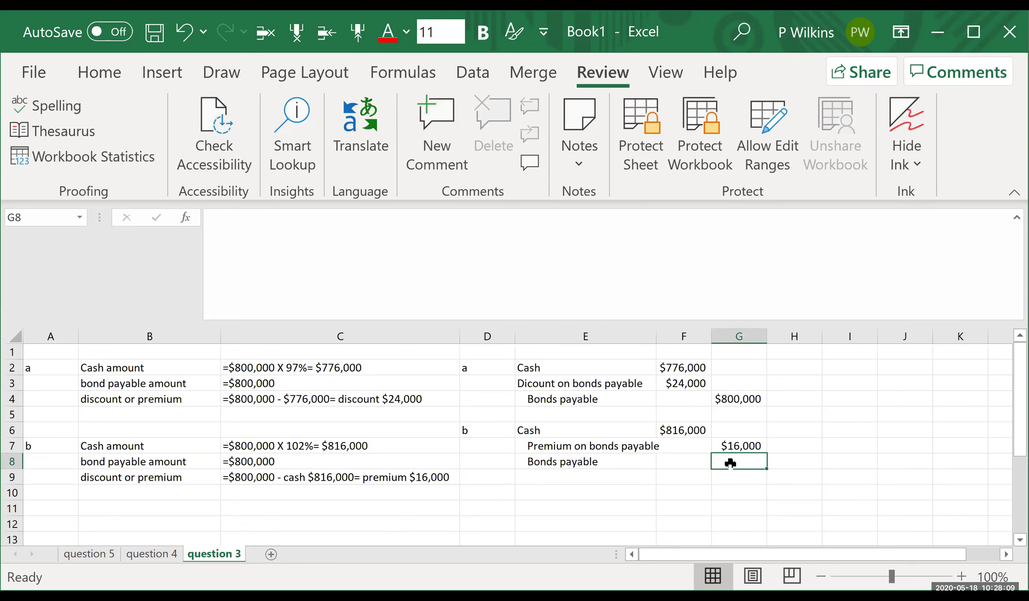
text(800,)
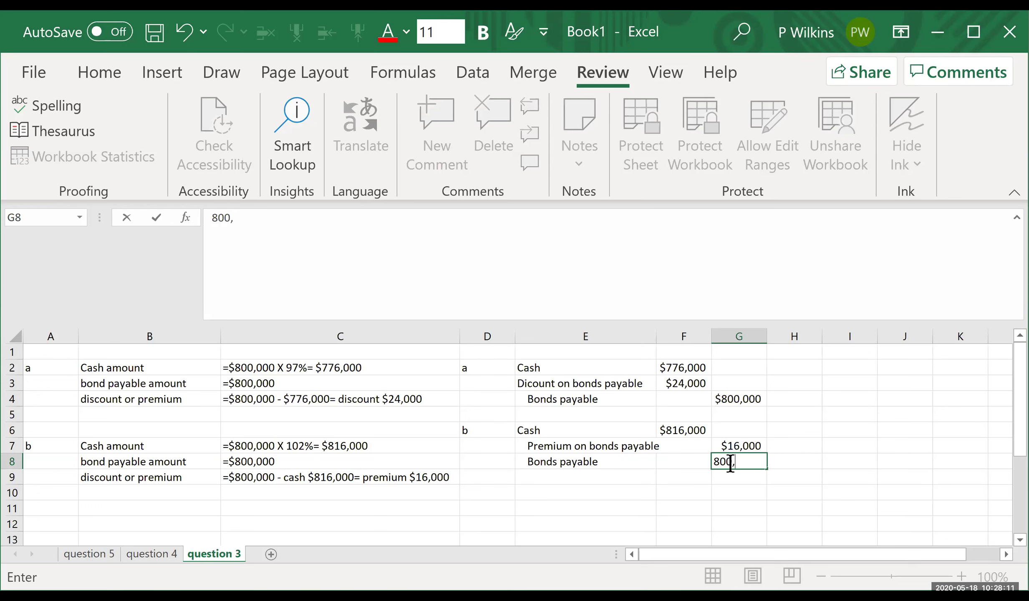
text(000.)
key(Return)
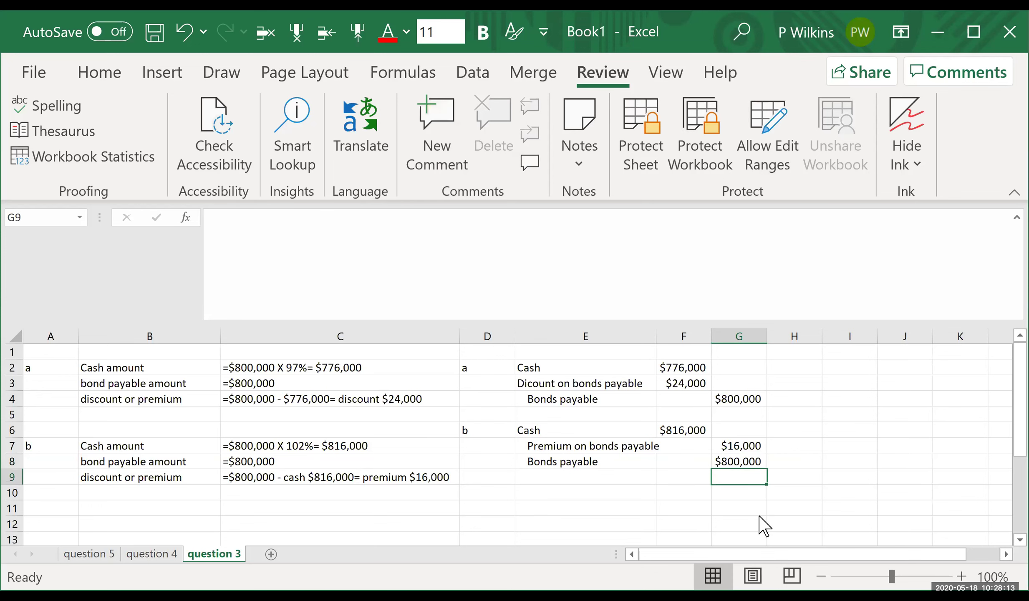